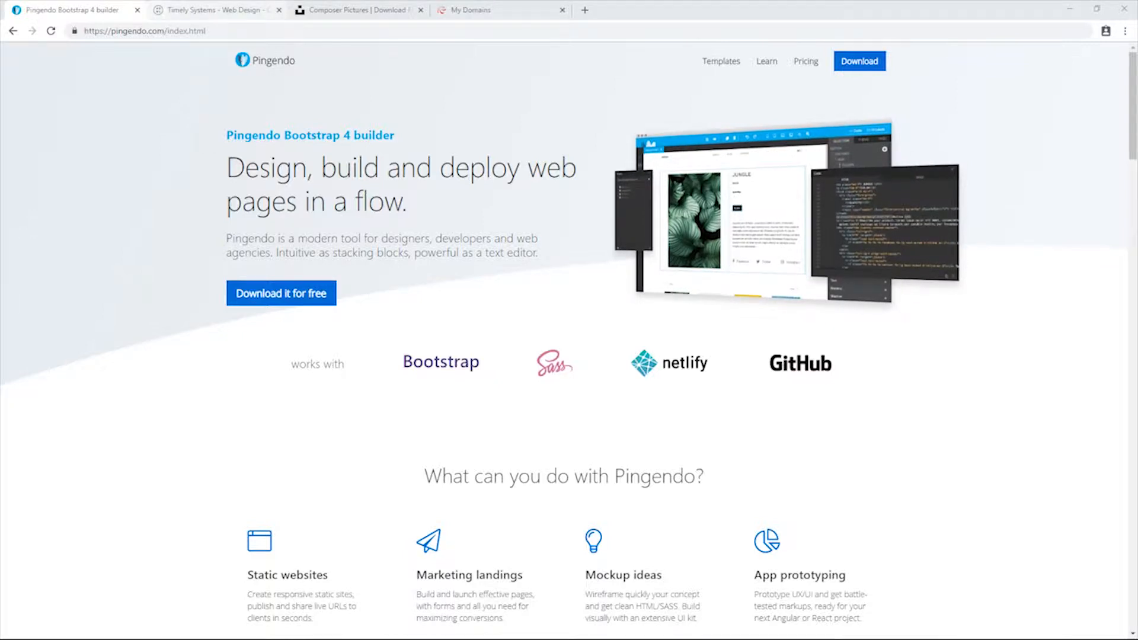
Download the Windows version of Pingendo from its website.
{"action": "key", "text": "ctrl+l"}
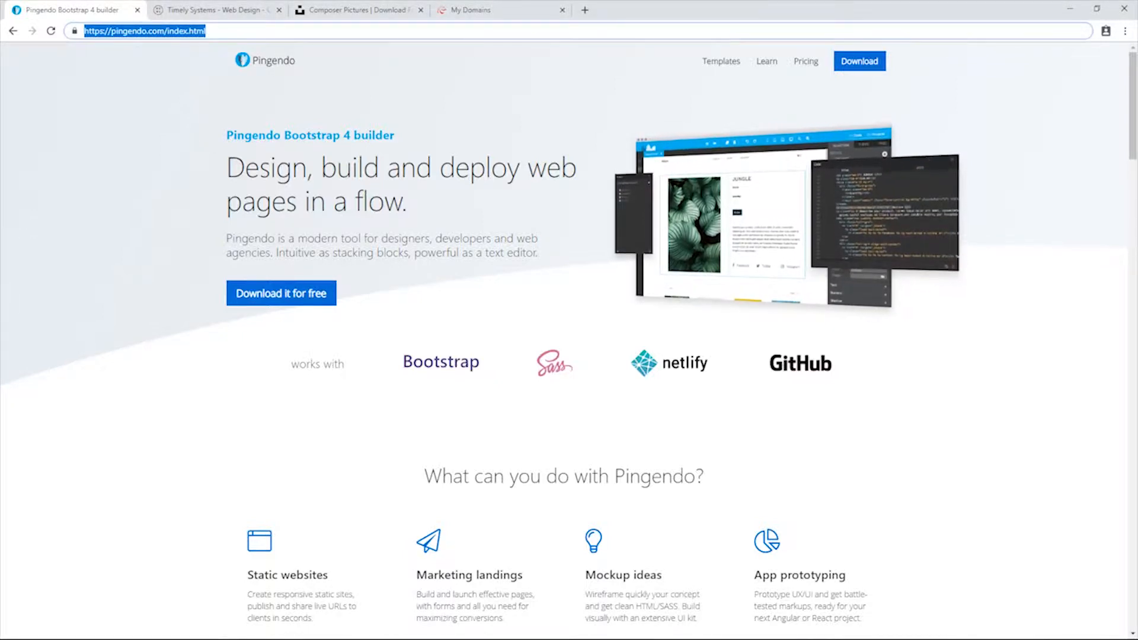
{"action": "key", "text": "Escape"}
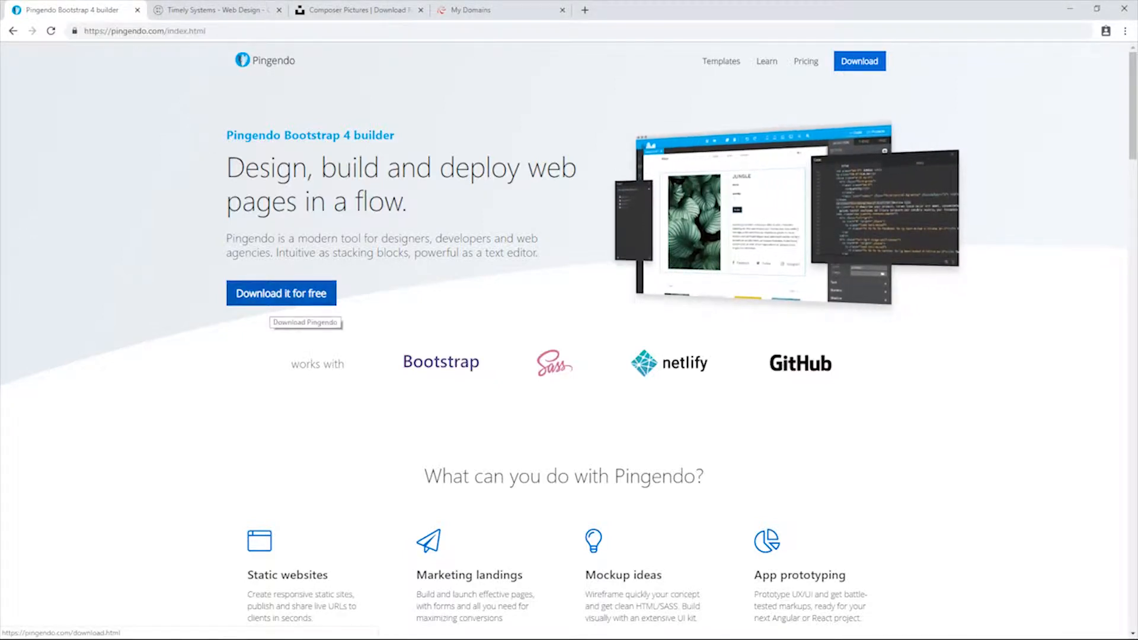
{"action": "left_click", "coordinate": [276, 301]}
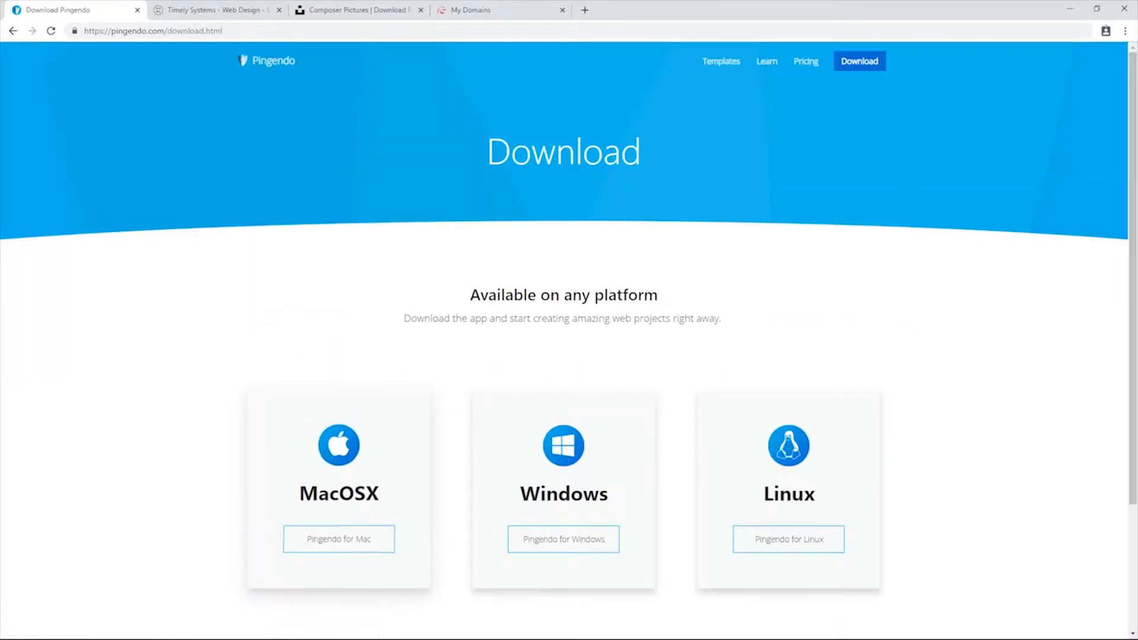
{"action": "scroll", "coordinate": [563, 320], "scroll_direction": "down", "scroll_amount": 3}
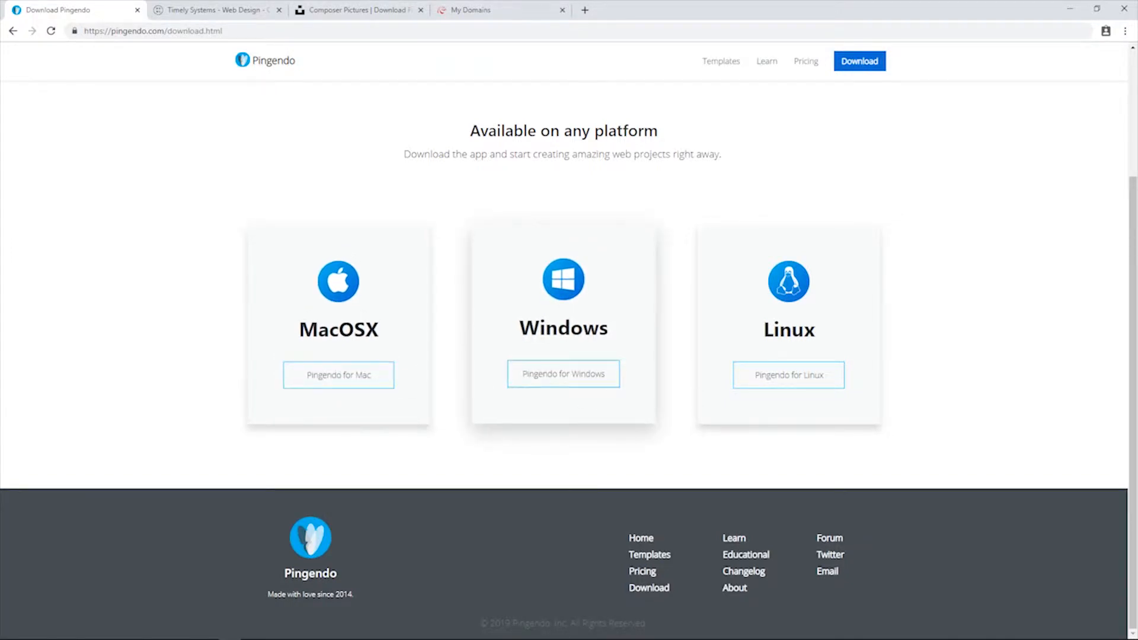
{"action": "left_click", "coordinate": [548, 379]}
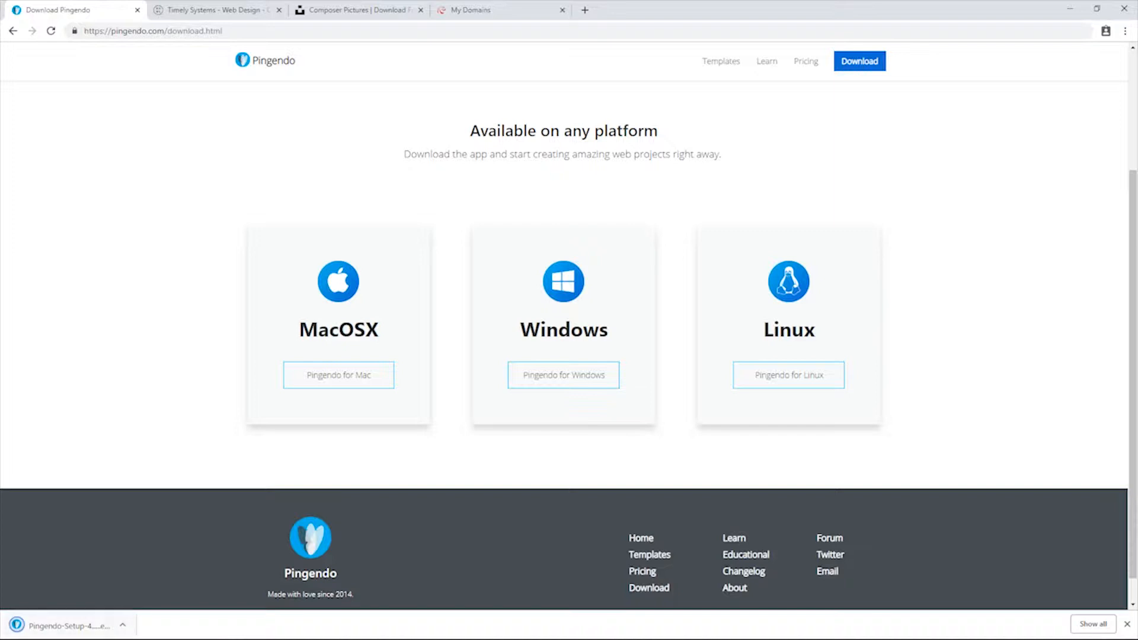
Install Pingendo from the downloaded setup file, accepting the license agreement, and launch it in free mode without activating a license.
{"action": "left_click", "coordinate": [66, 625]}
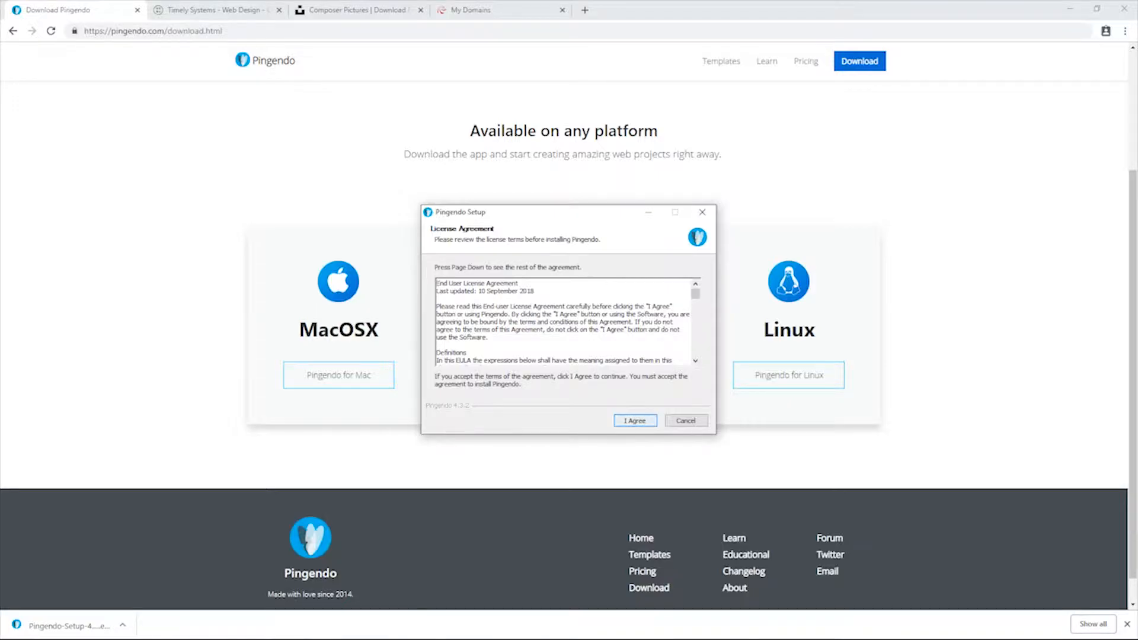
{"action": "key", "text": "Return"}
{"action": "key", "text": "Return"}
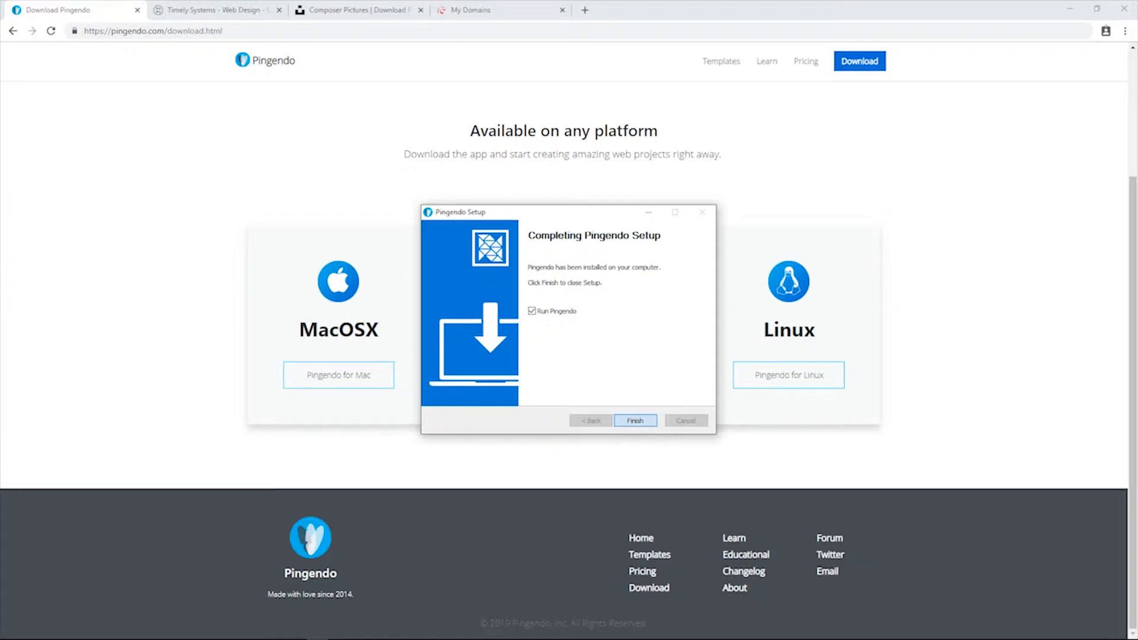
{"action": "left_click", "coordinate": [635, 421]}
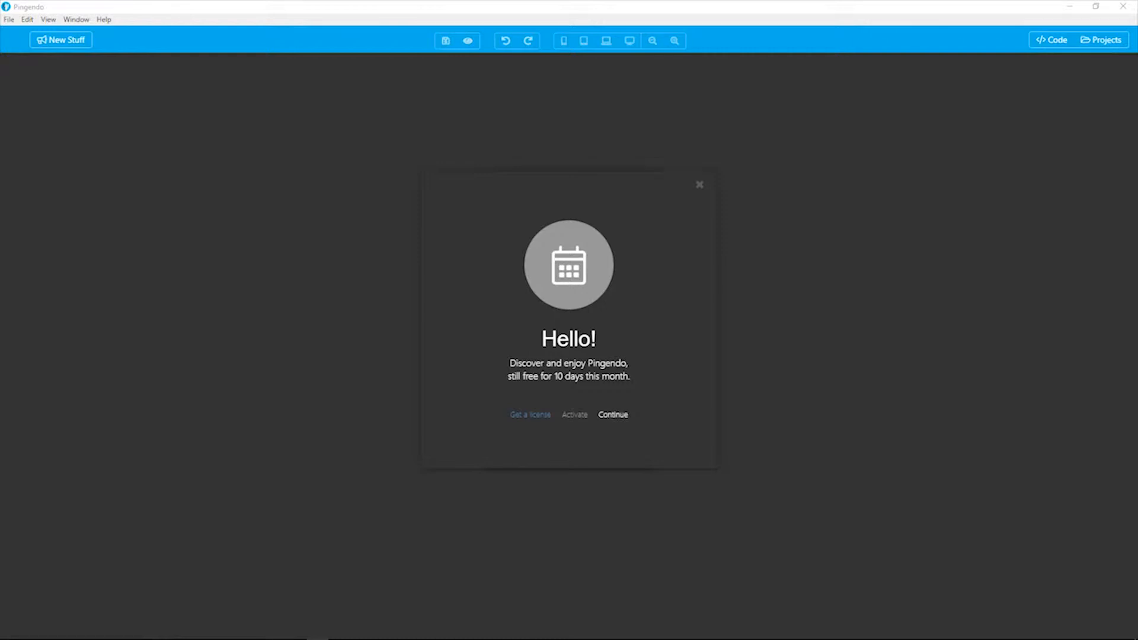
{"action": "left_click", "coordinate": [613, 415]}
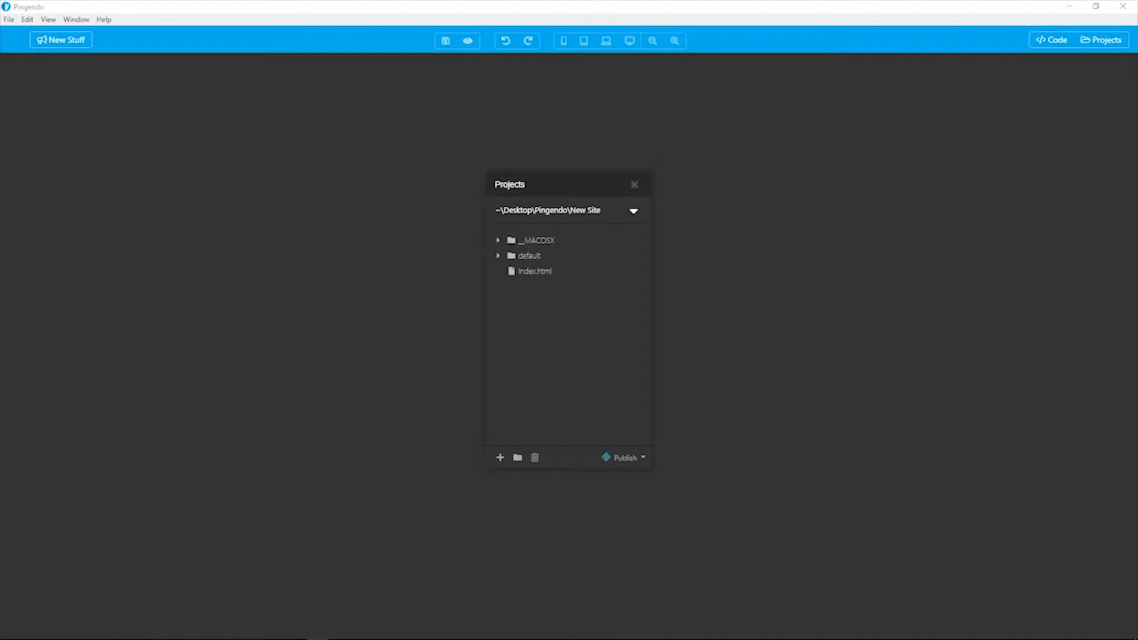
Open the index.html page of the New Site project and remove that project from the project list.
{"action": "double_click", "coordinate": [535, 271]}
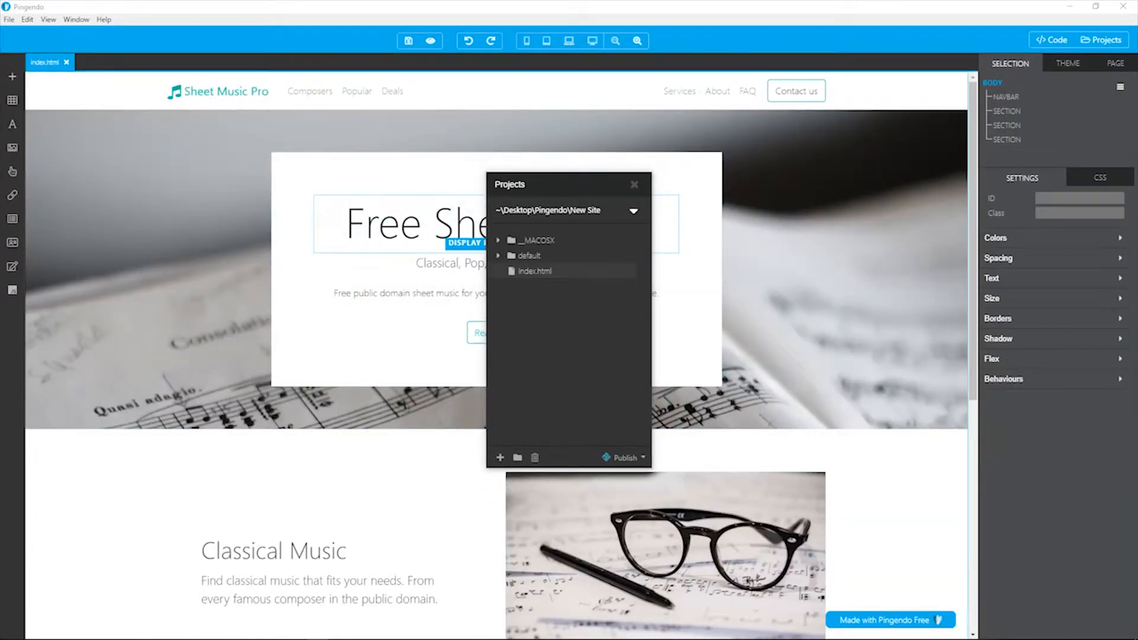
{"action": "left_click", "coordinate": [633, 211]}
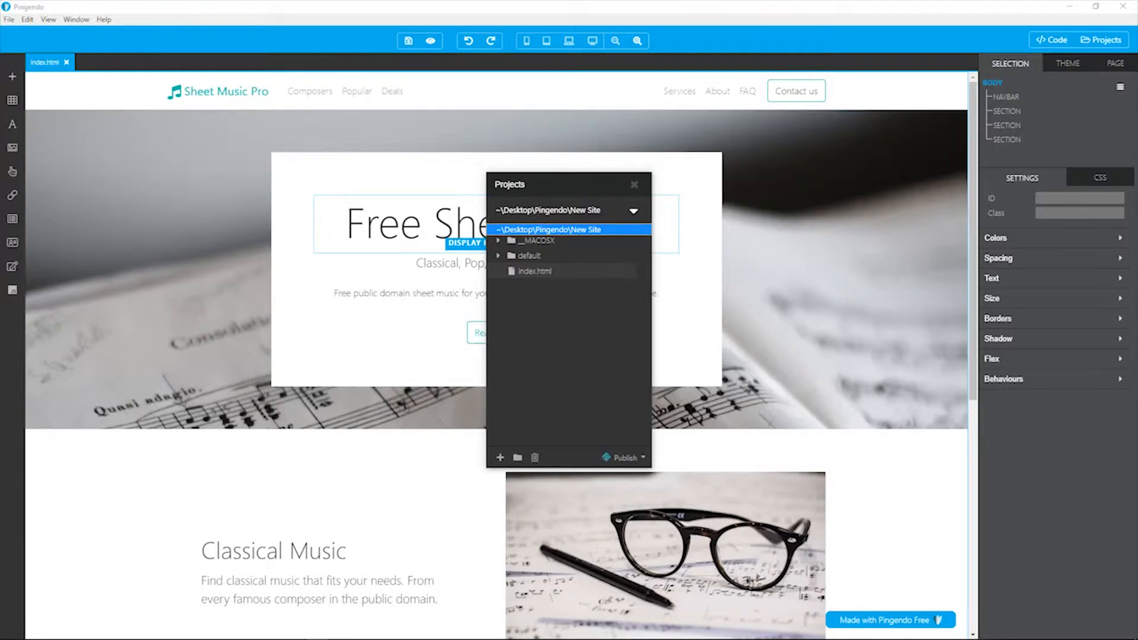
{"action": "left_click", "coordinate": [518, 458]}
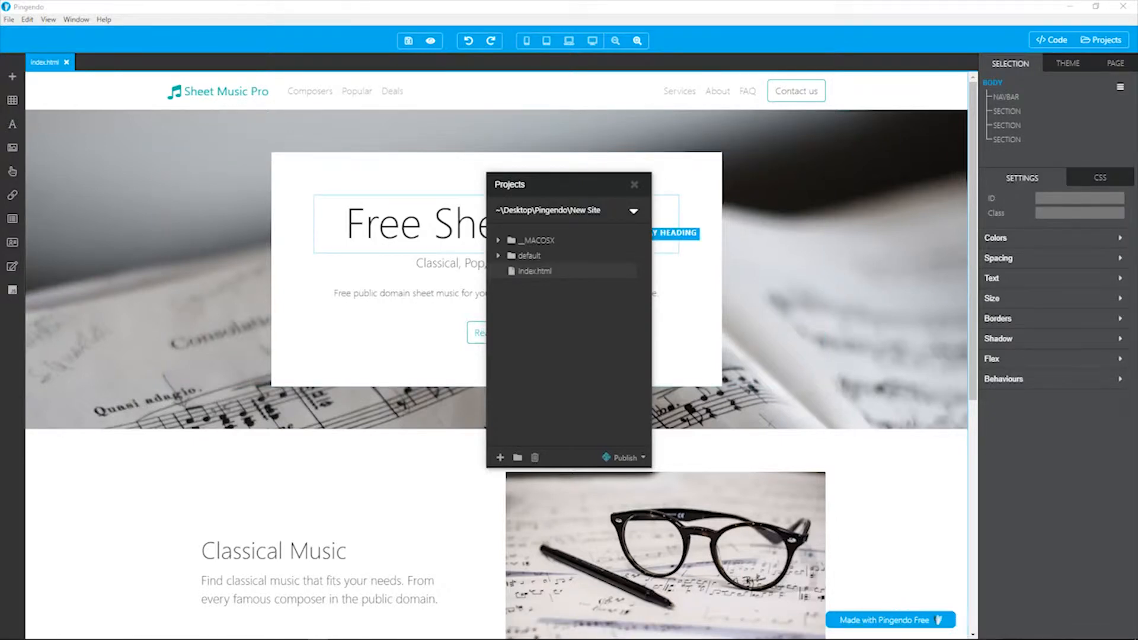
{"action": "left_click", "coordinate": [633, 211]}
{"action": "key", "text": "Escape"}
{"action": "left_click", "coordinate": [535, 458]}
{"action": "left_click", "coordinate": [635, 324]}
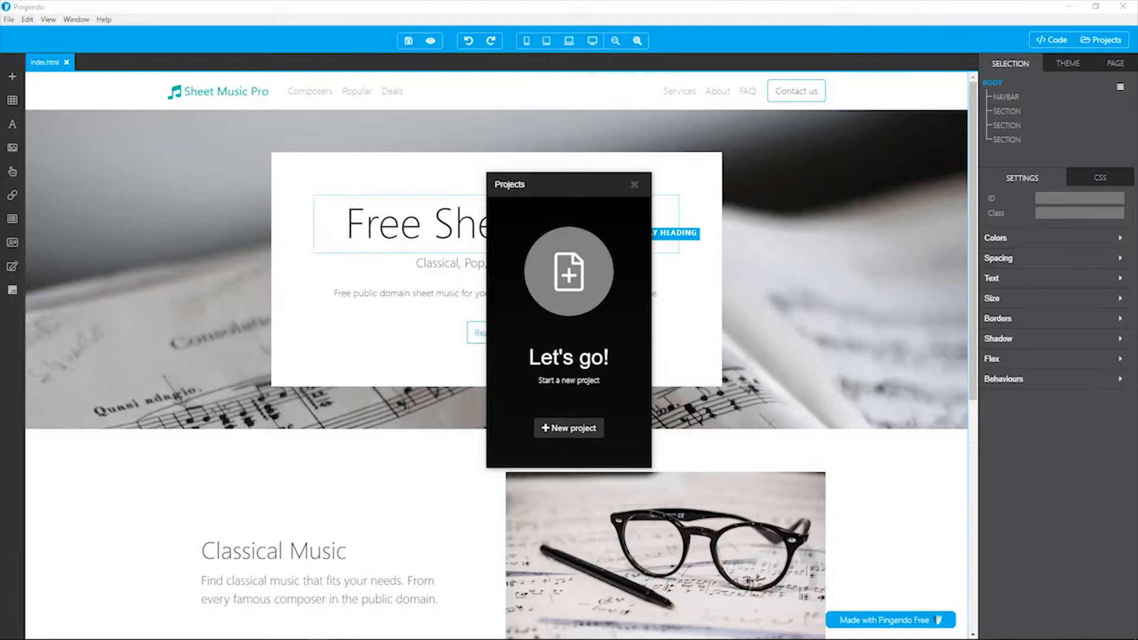
Create a project from the Blank Project template in the New Site folder.
{"action": "left_click", "coordinate": [569, 428]}
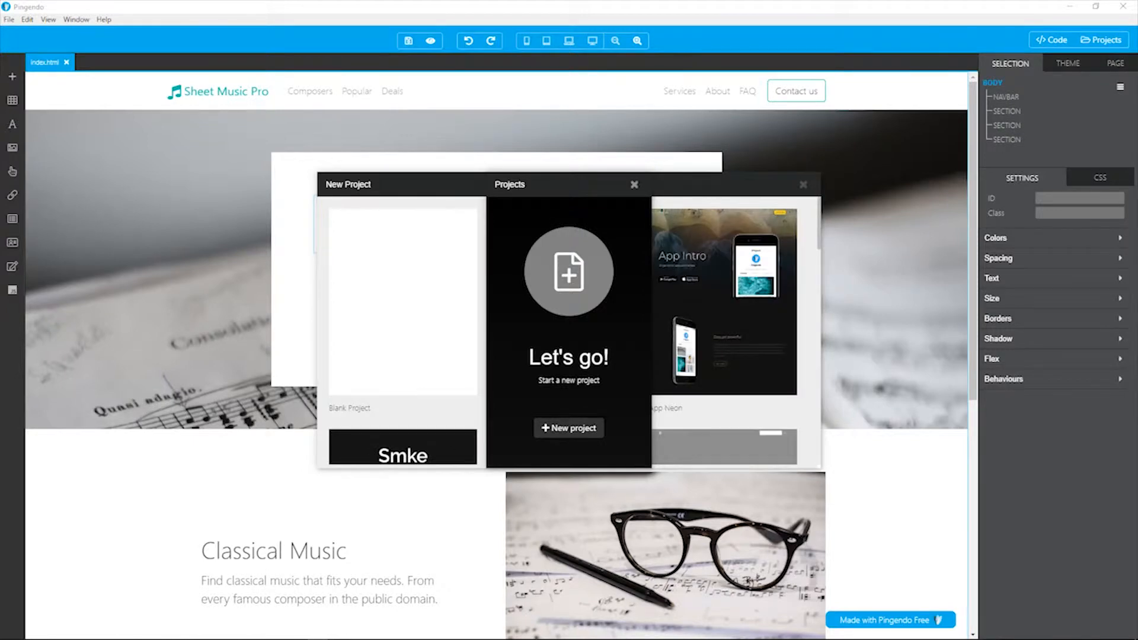
{"action": "left_click", "coordinate": [635, 184]}
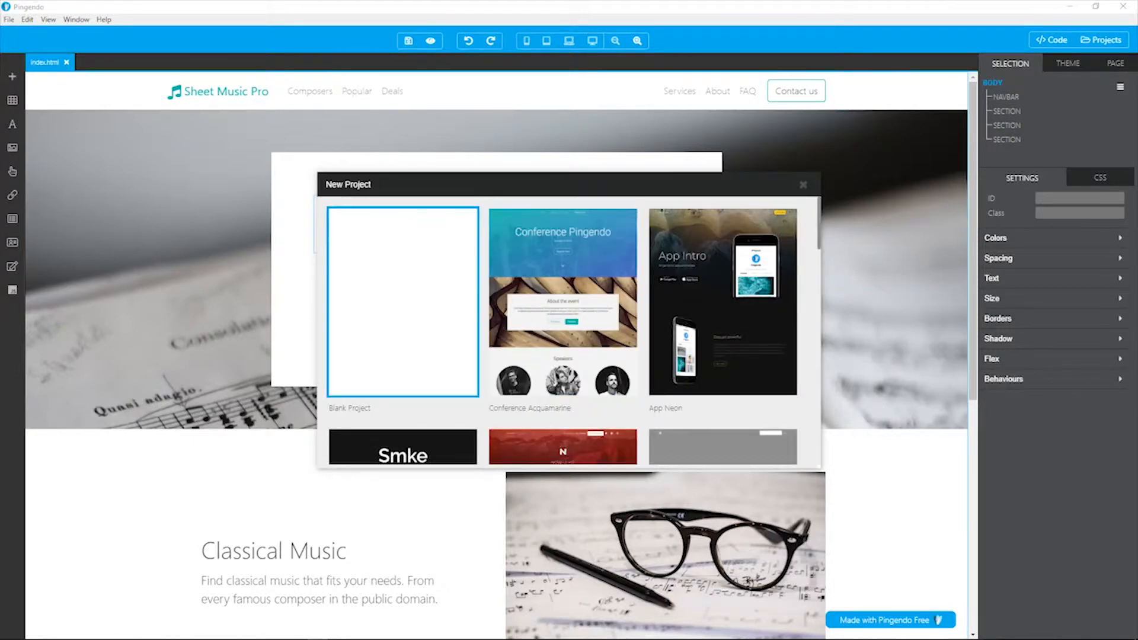
{"action": "left_click", "coordinate": [403, 302]}
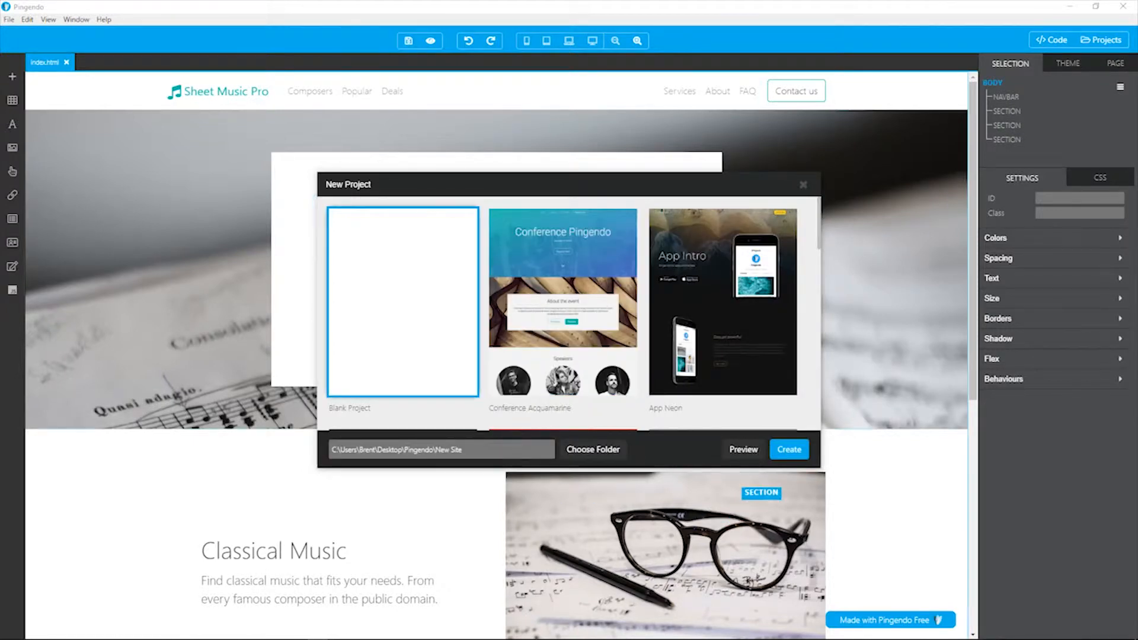
{"action": "left_click", "coordinate": [789, 449]}
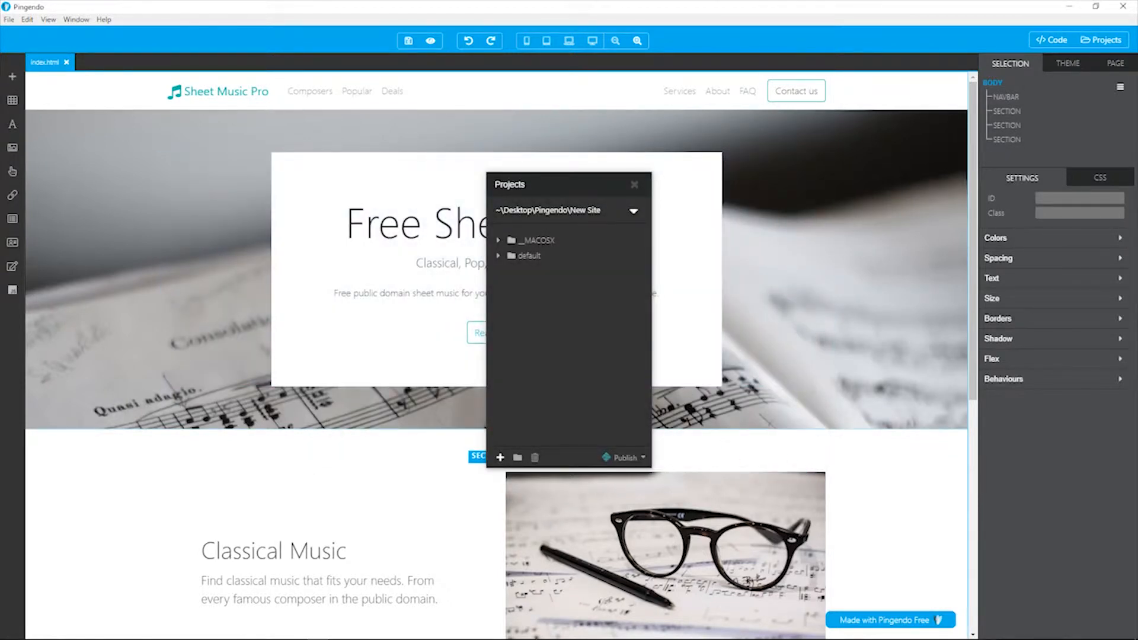
Add a page named index.html to the project and close the old Sheet Music Pro page.
{"action": "left_click", "coordinate": [500, 457]}
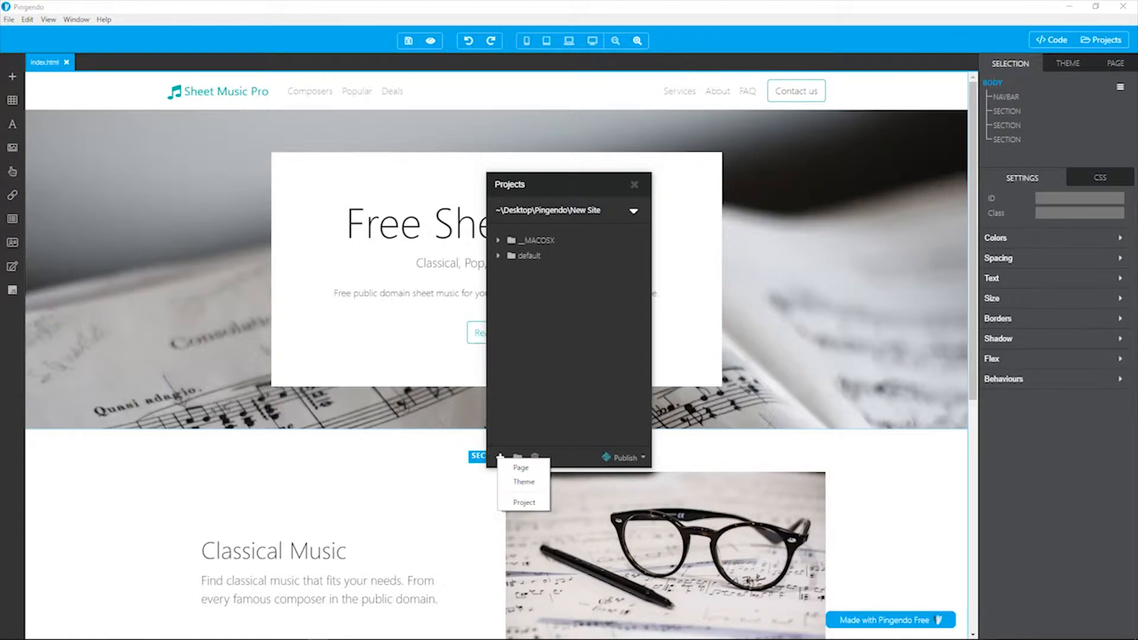
{"action": "left_click", "coordinate": [521, 467]}
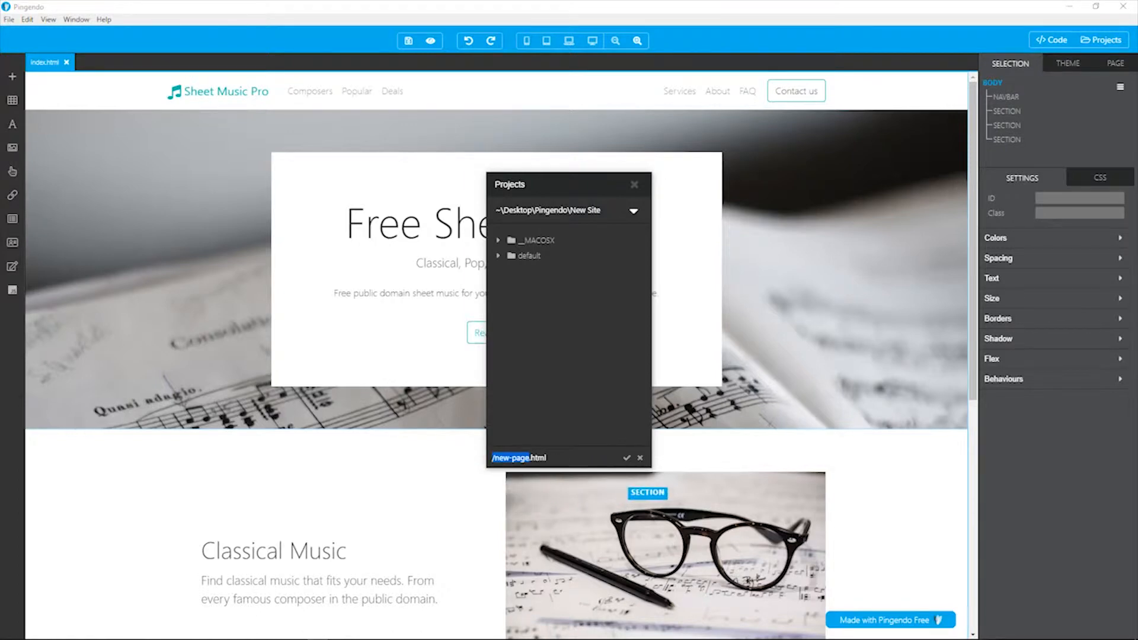
{"action": "type", "text": "index"}
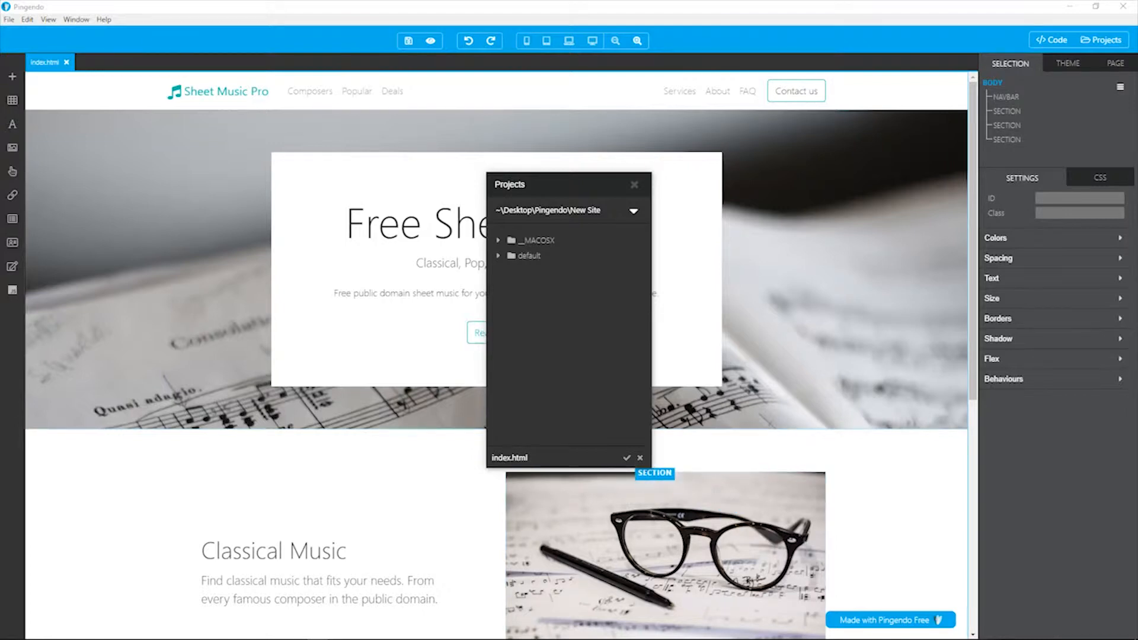
{"action": "key", "text": "Return"}
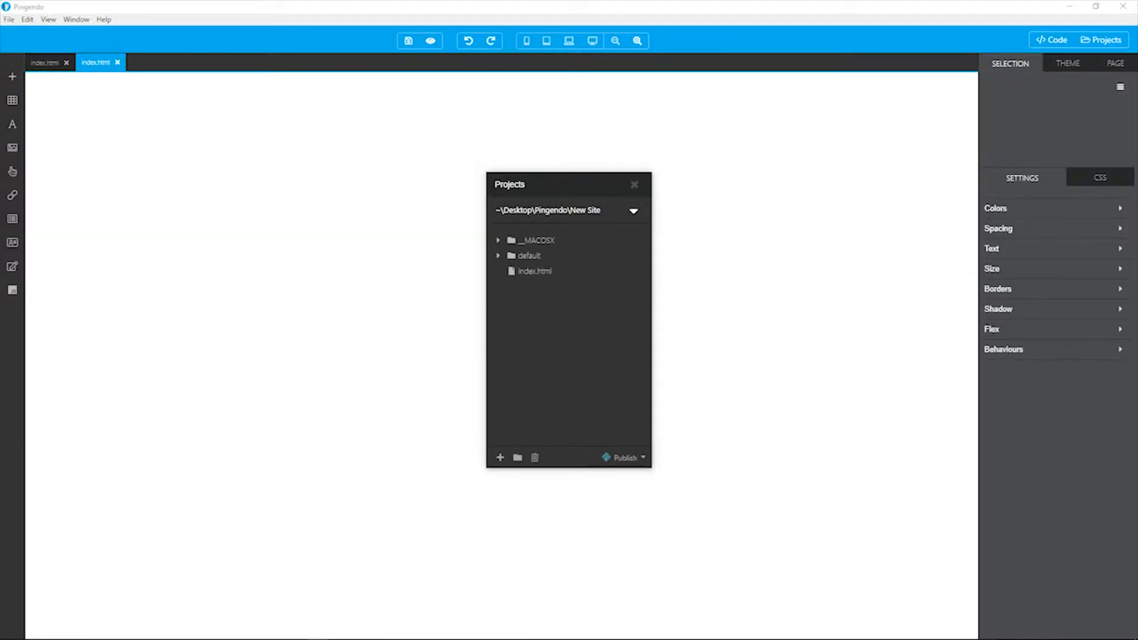
{"action": "left_click", "coordinate": [634, 184]}
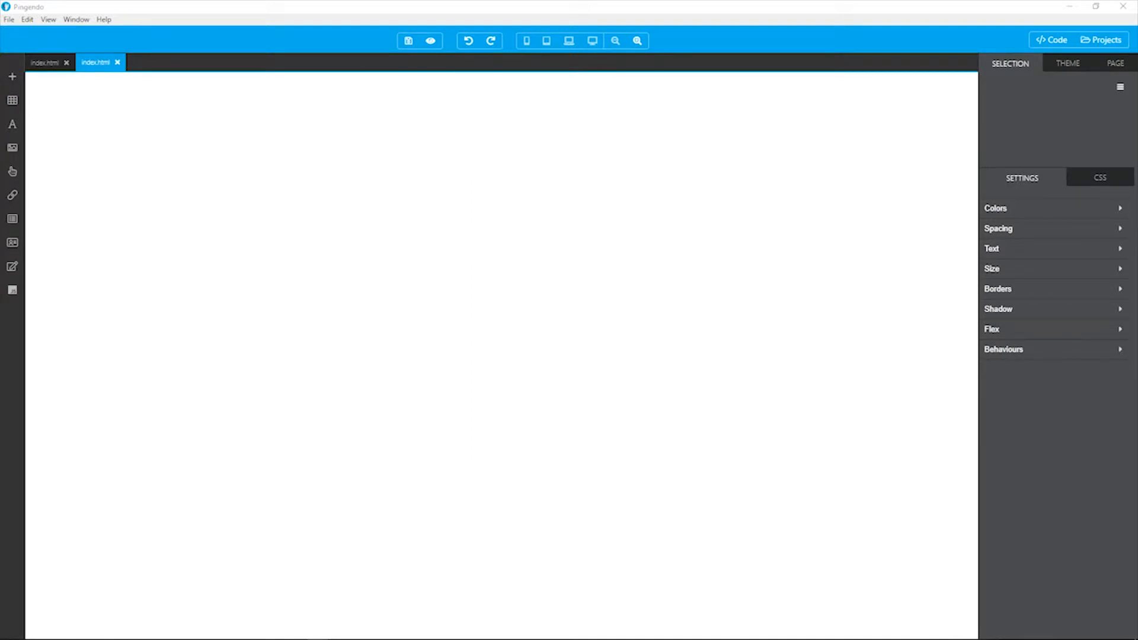
{"action": "left_click", "coordinate": [67, 63]}
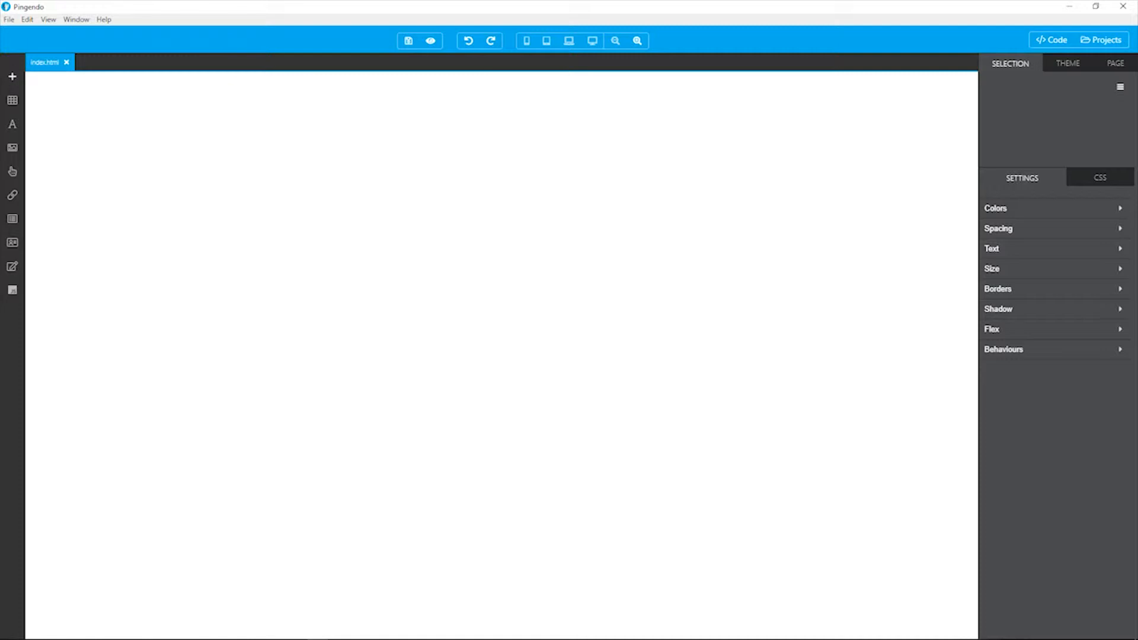
Try to add a navbar block to the empty index.html page.
{"action": "left_click", "coordinate": [12, 77]}
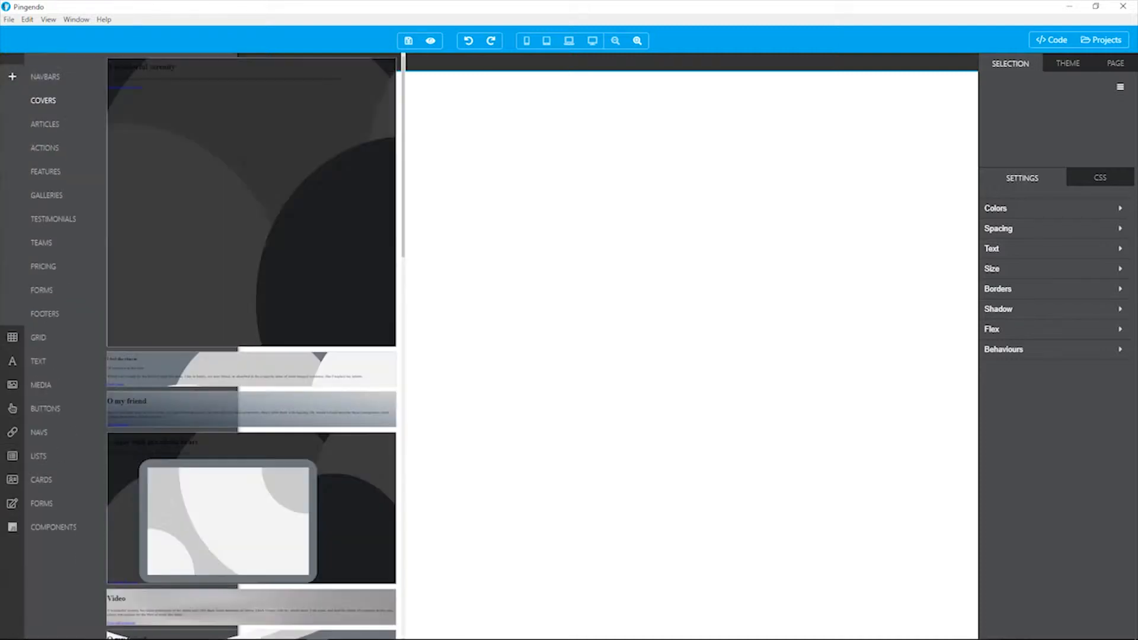
{"action": "mouse_move", "coordinate": [45, 77]}
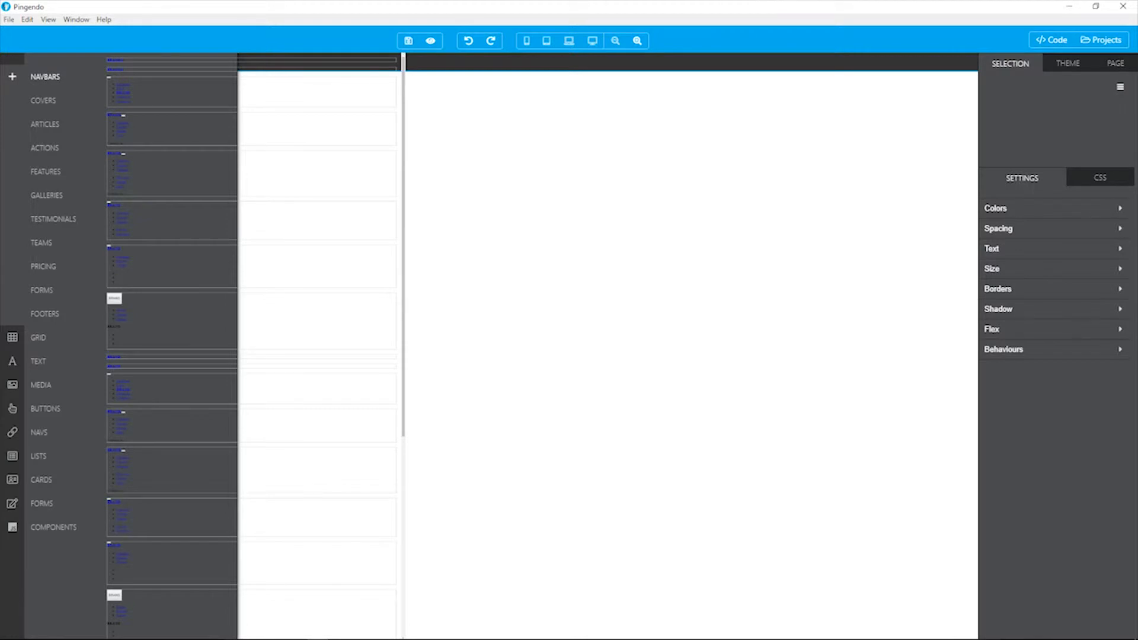
{"action": "left_click_drag", "start_coordinate": [142, 172], "coordinate": [564, 198]}
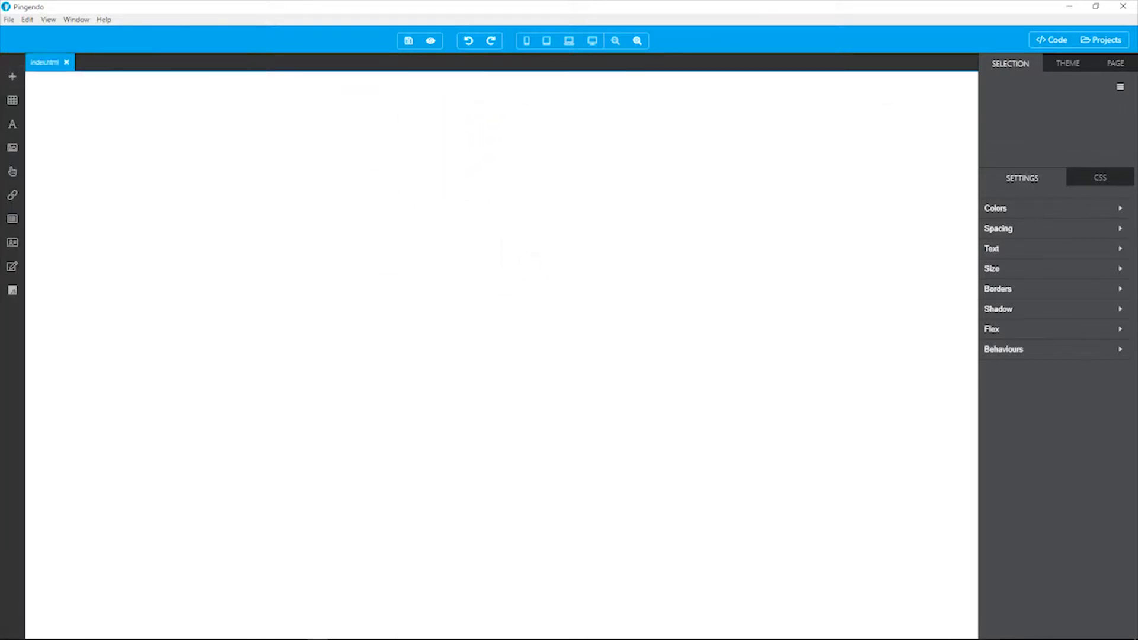
Close the empty page and start over with a new Blank Project in the New Site folder.
{"action": "key", "text": "alt+F4"}
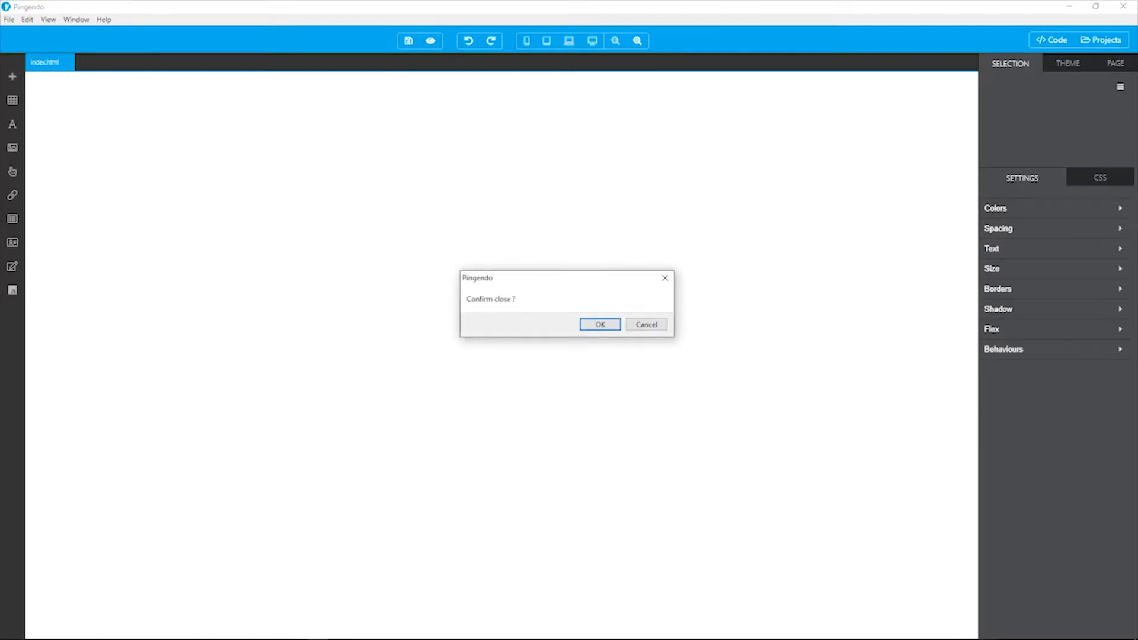
{"action": "left_click", "coordinate": [600, 325]}
{"action": "left_click", "coordinate": [9, 20]}
{"action": "left_click", "coordinate": [34, 34]}
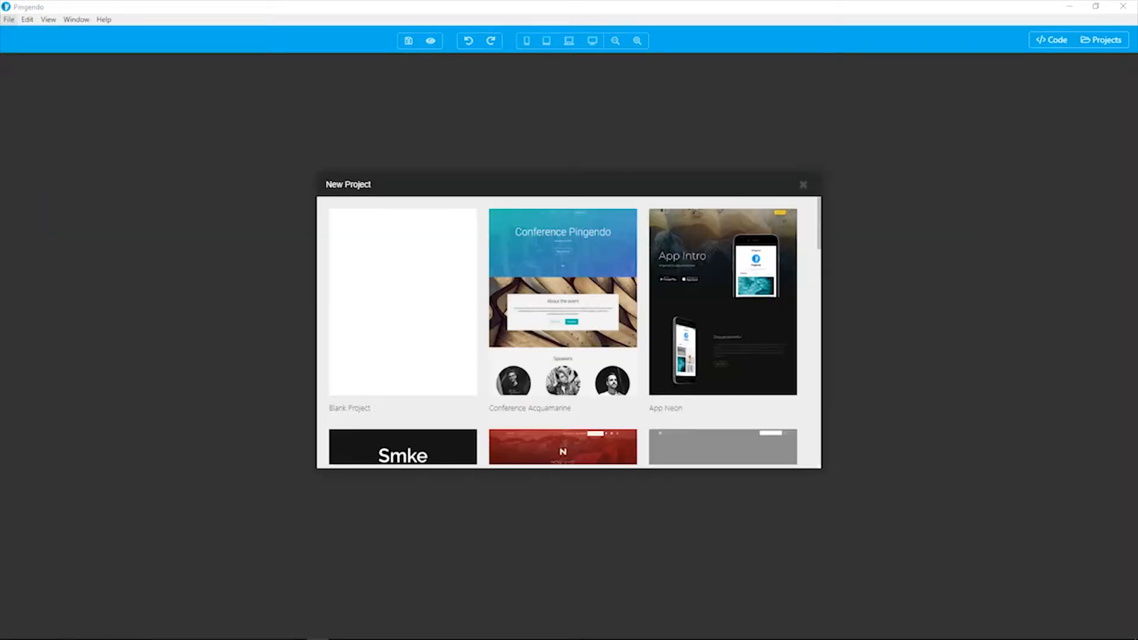
{"action": "left_click", "coordinate": [403, 302]}
{"action": "left_click", "coordinate": [789, 449]}
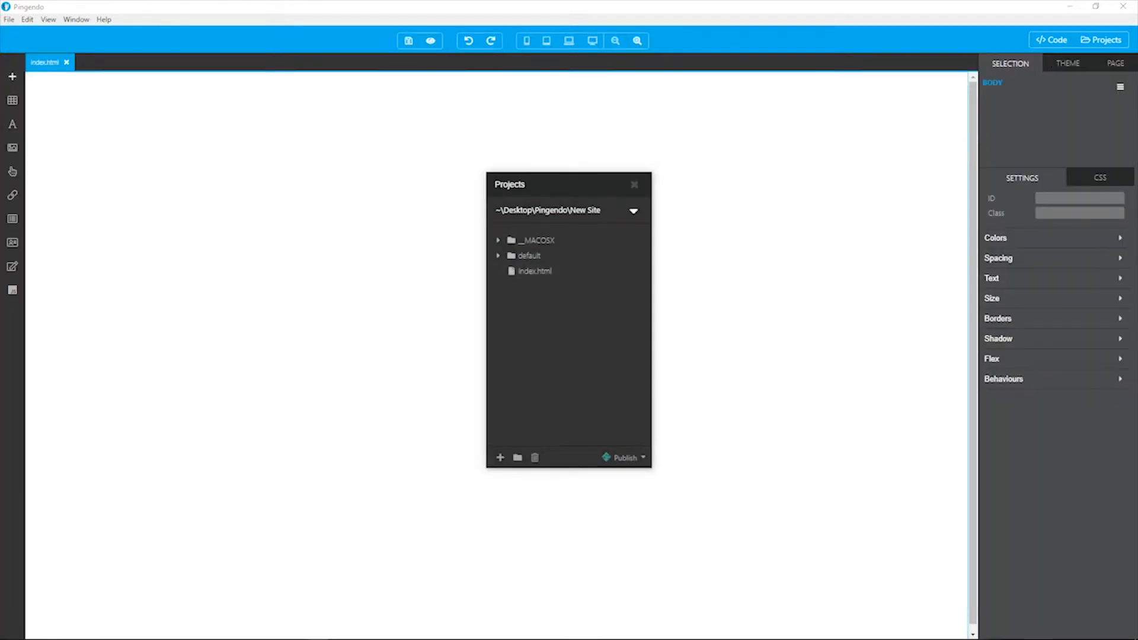
{"action": "left_click", "coordinate": [634, 184]}
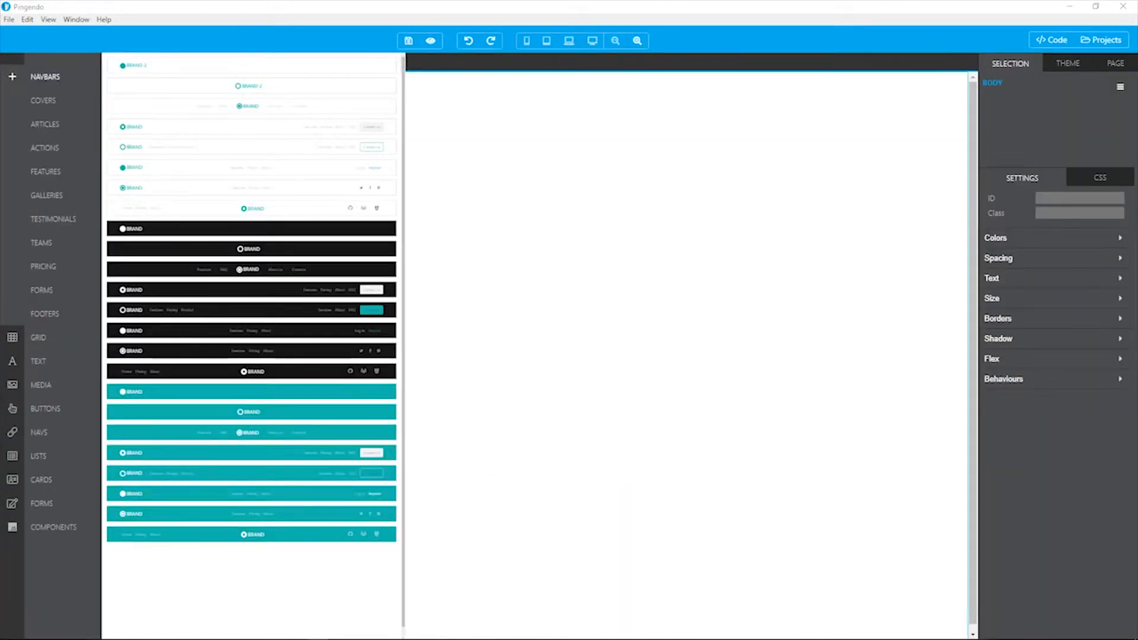
Add the white navbar with links on both sides and an outlined contact button to the page, and change its brand text to "Free Sheet Music".
{"action": "left_click_drag", "start_coordinate": [249, 147], "coordinate": [510, 169]}
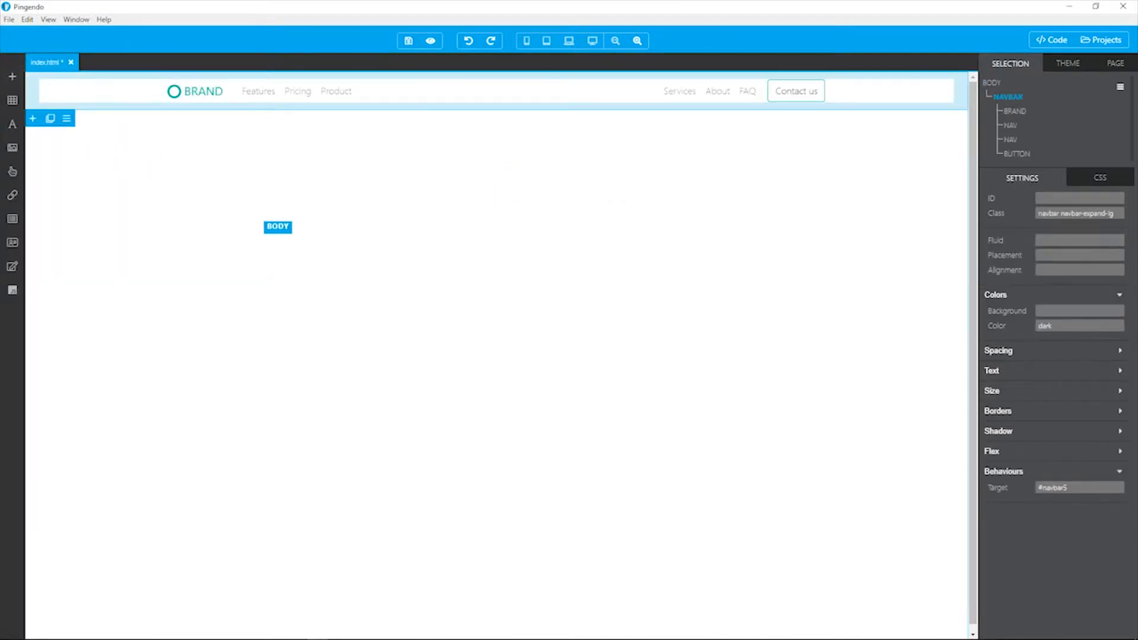
{"action": "left_click", "coordinate": [268, 223]}
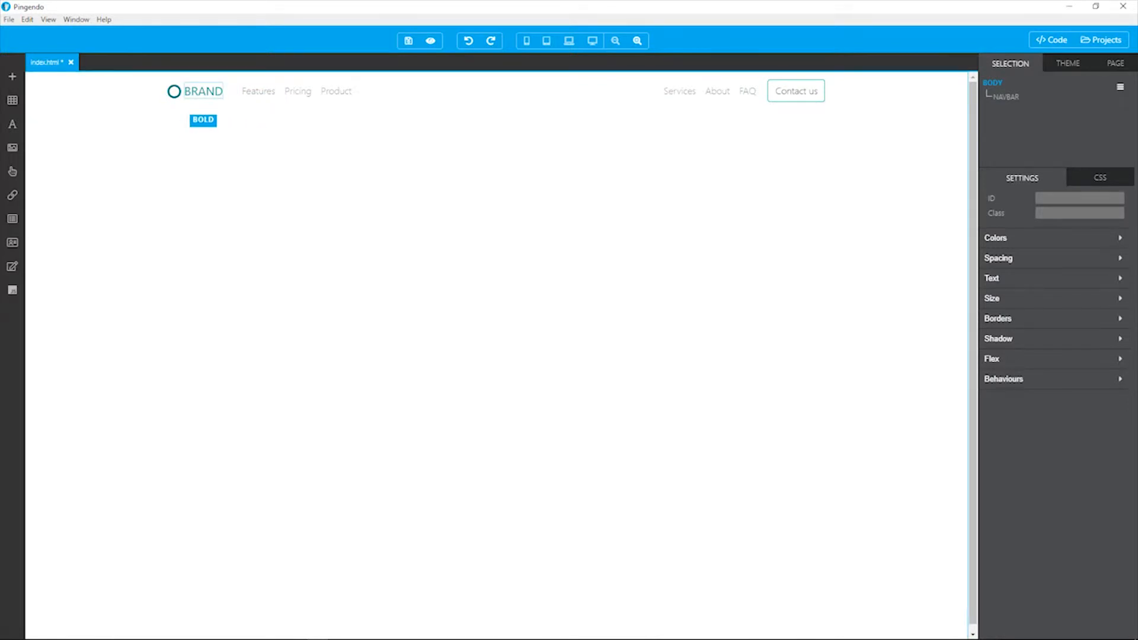
{"action": "double_click", "coordinate": [203, 91]}
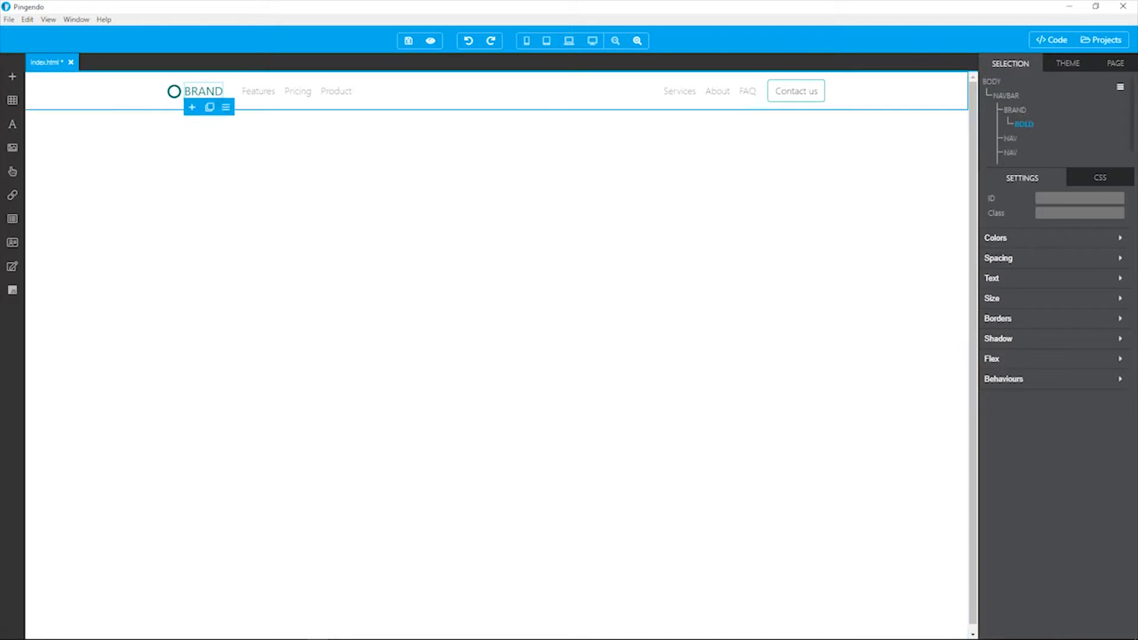
{"action": "type", "text": "Free"}
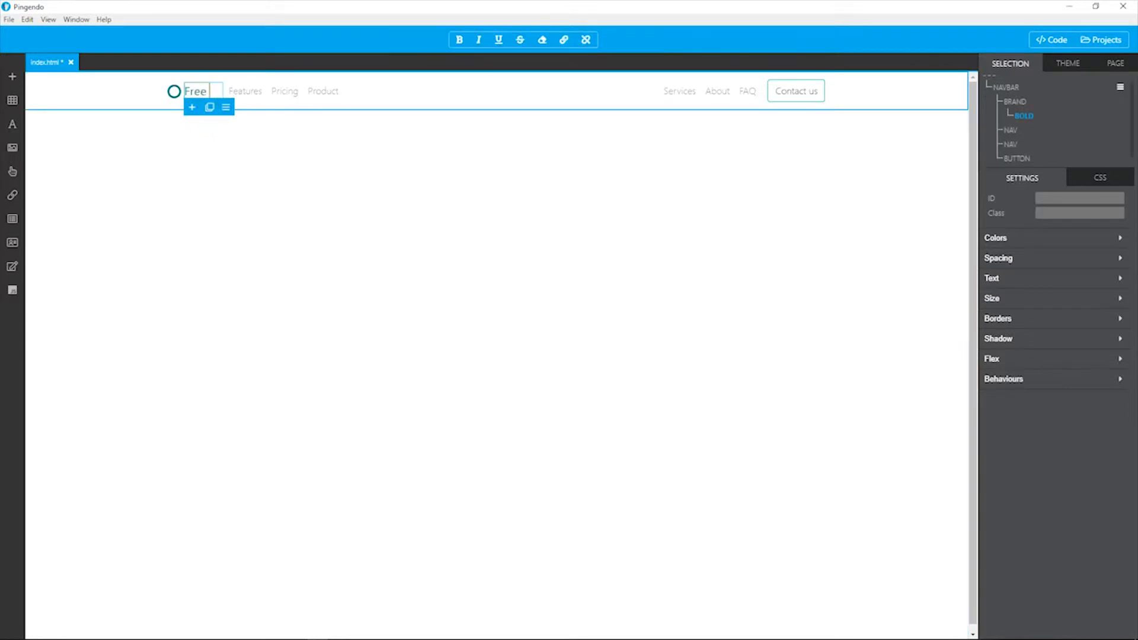
{"action": "type", "text": " Sheet Music"}
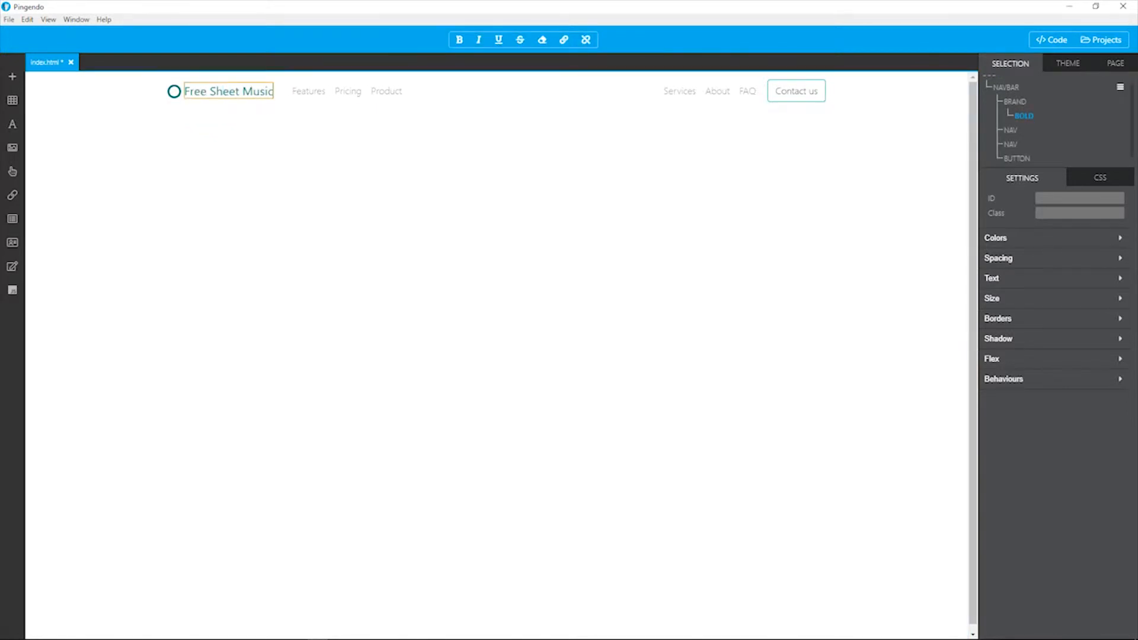
Add the cover section with the "I feel the charm" heading in a white box below the navbar.
{"action": "key", "text": "Escape"}
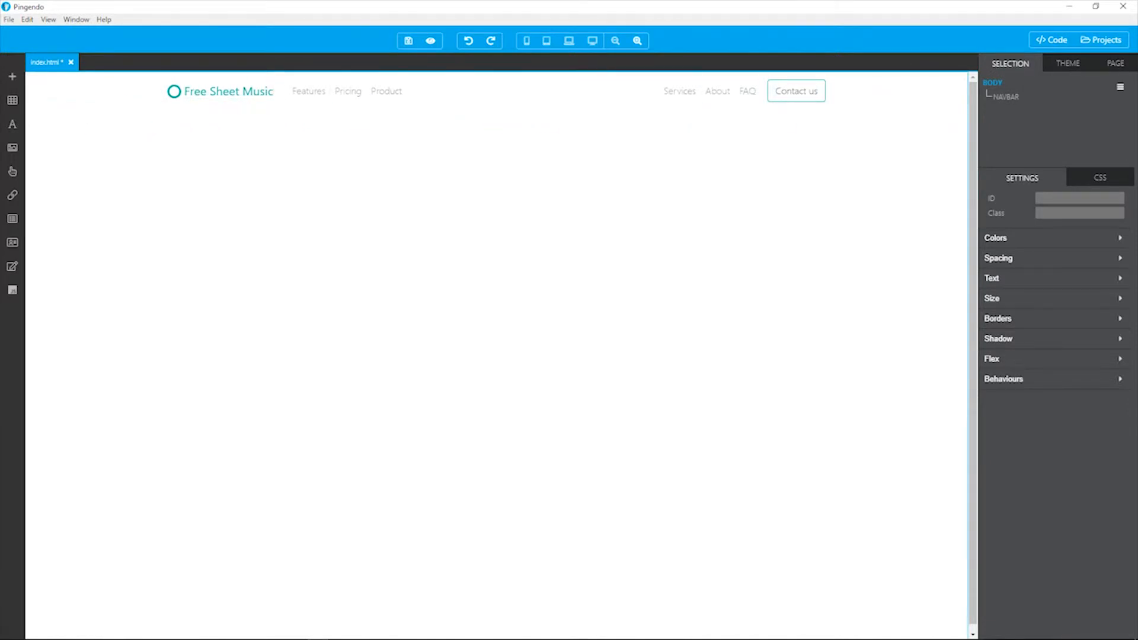
{"action": "mouse_move", "coordinate": [12, 76]}
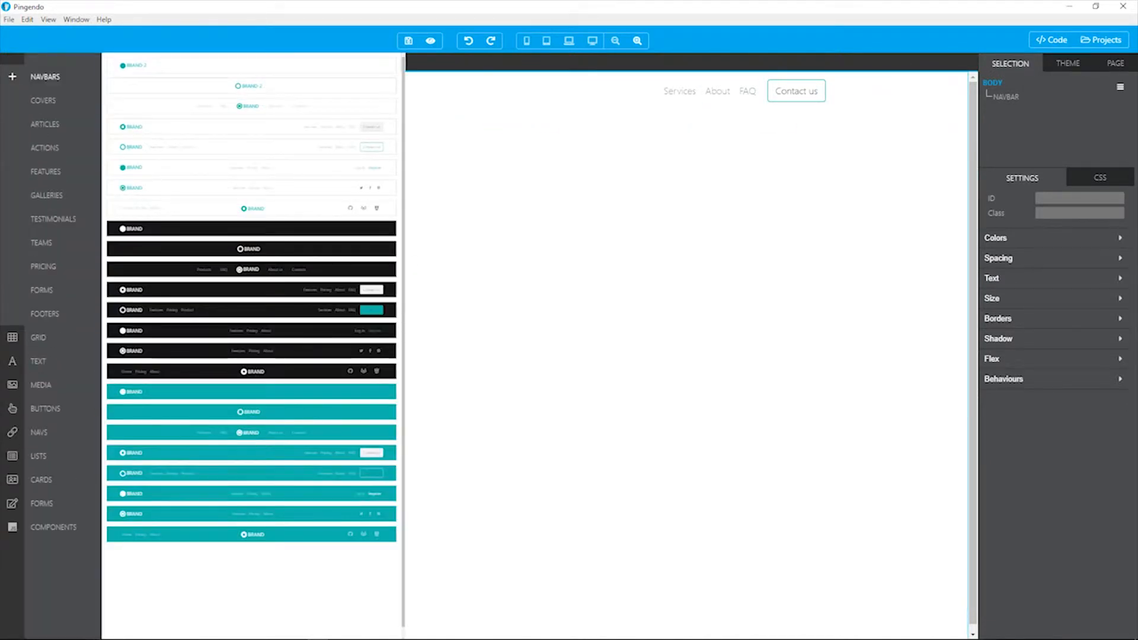
{"action": "mouse_move", "coordinate": [44, 101]}
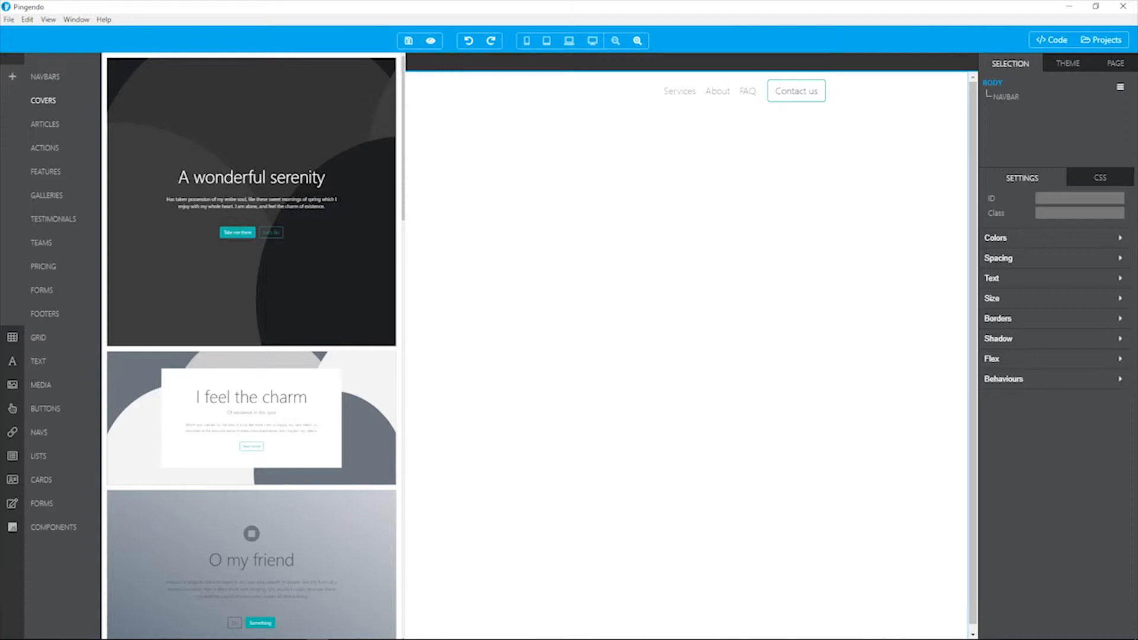
{"action": "left_click_drag", "start_coordinate": [251, 418], "coordinate": [470, 266]}
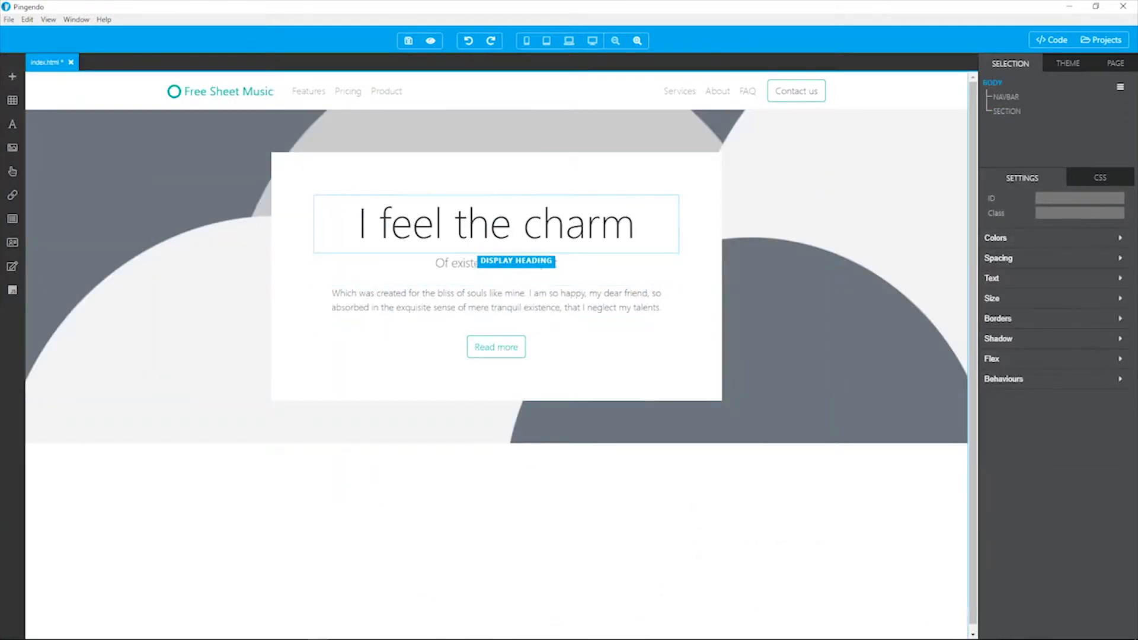
Replace the cover's main heading text with "Free Sheet Music".
{"action": "left_click", "coordinate": [474, 244]}
{"action": "double_click", "coordinate": [474, 242]}
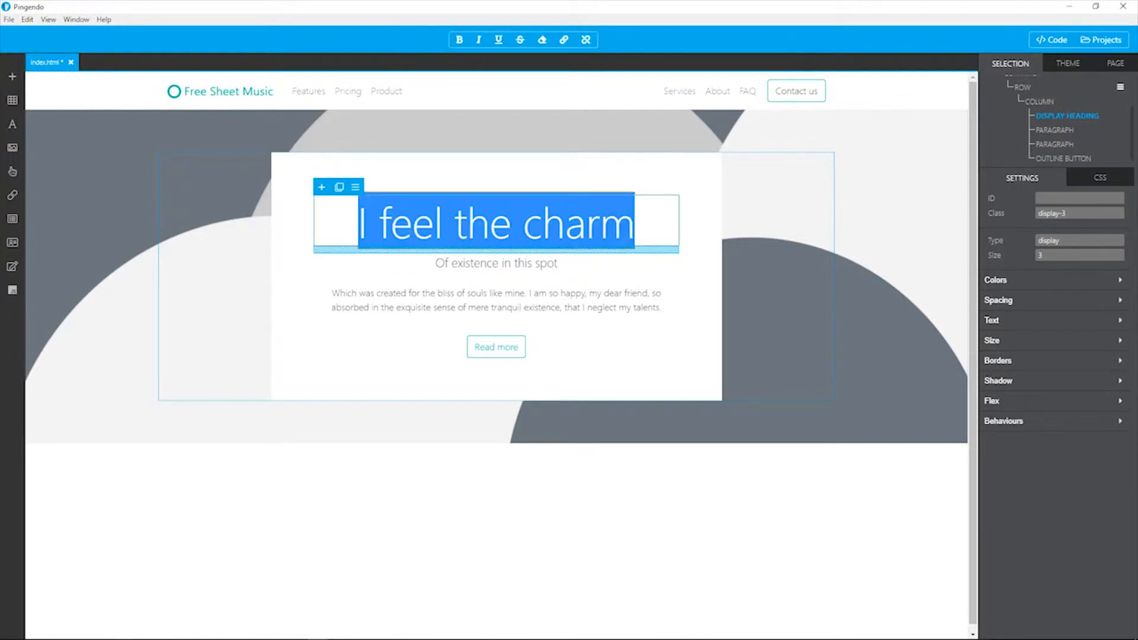
{"action": "key", "text": "BackSpace"}
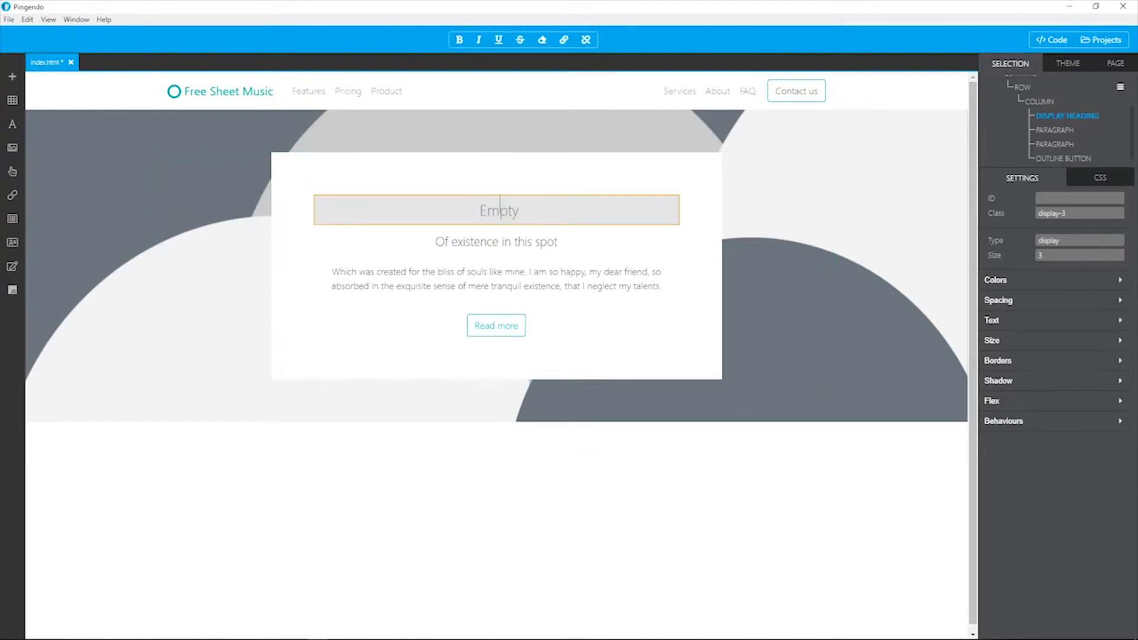
{"action": "type", "text": "Free Sheet Muis"}
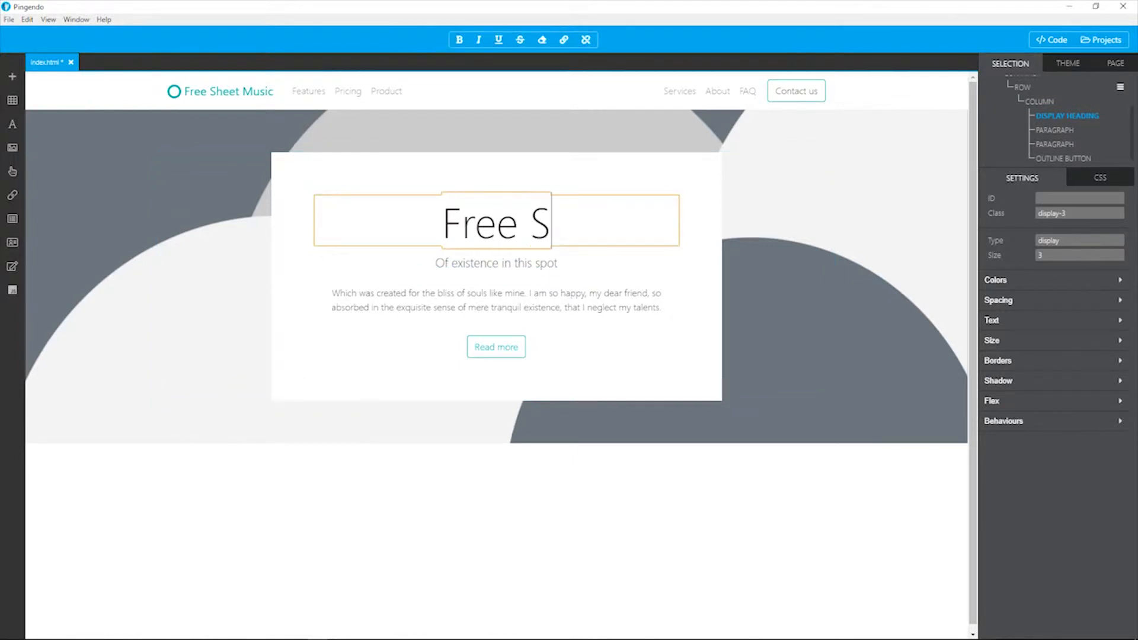
{"action": "key", "text": "BackSpace"}
{"action": "key", "text": "BackSpace"}
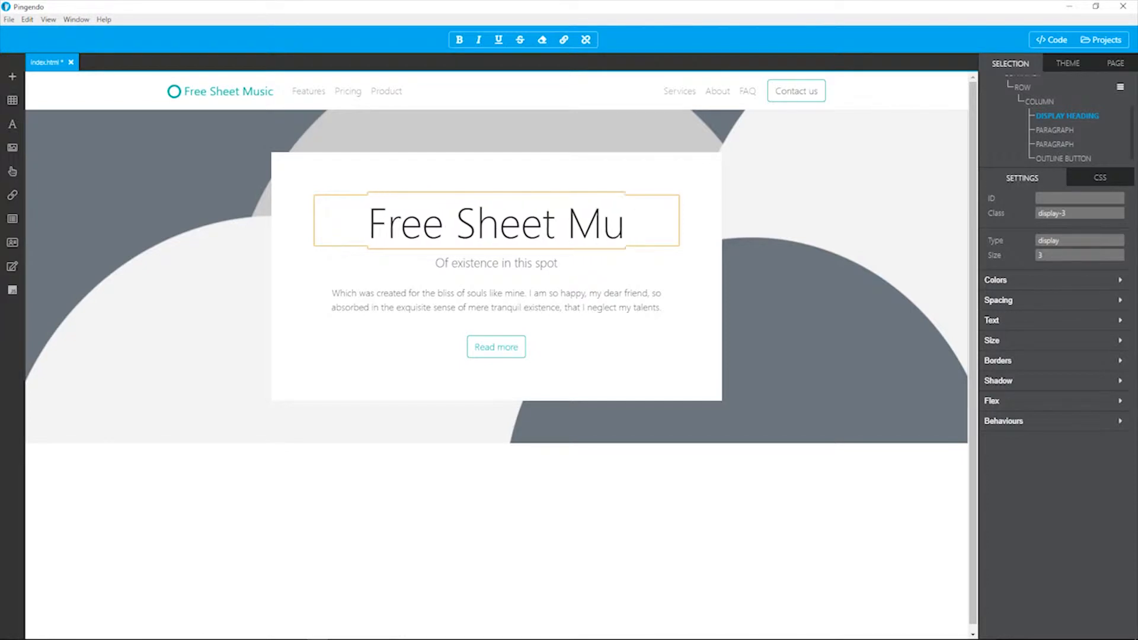
{"action": "type", "text": "sic"}
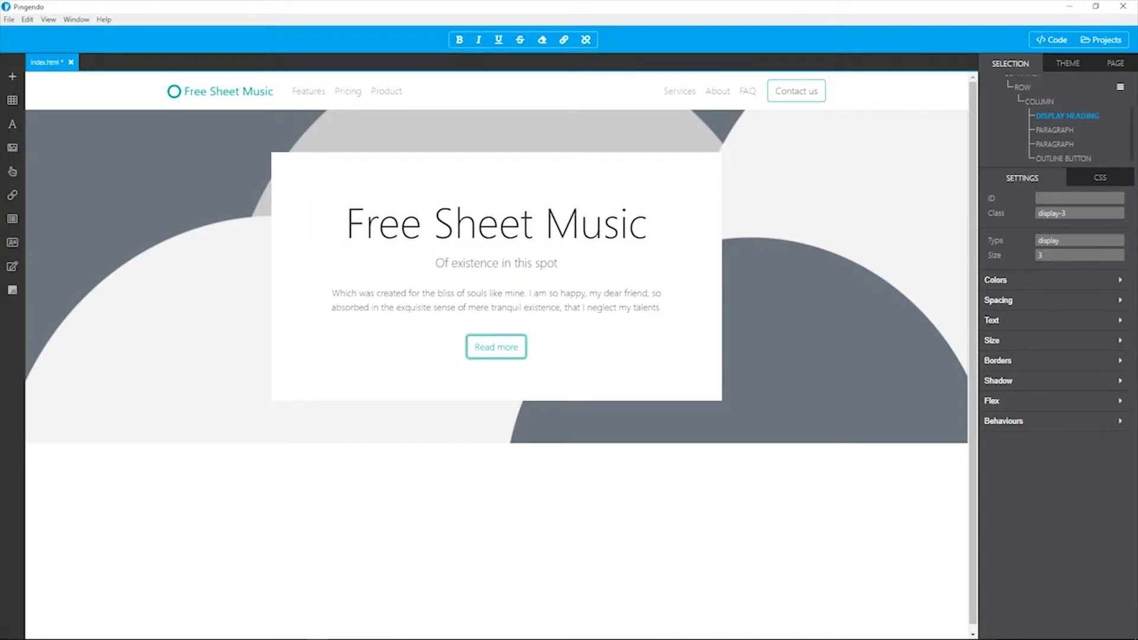
Replace the lead paragraph under the cover heading with "Free Public Domain Music".
{"action": "key", "text": "Tab"}
{"action": "key", "text": "BackSpace"}
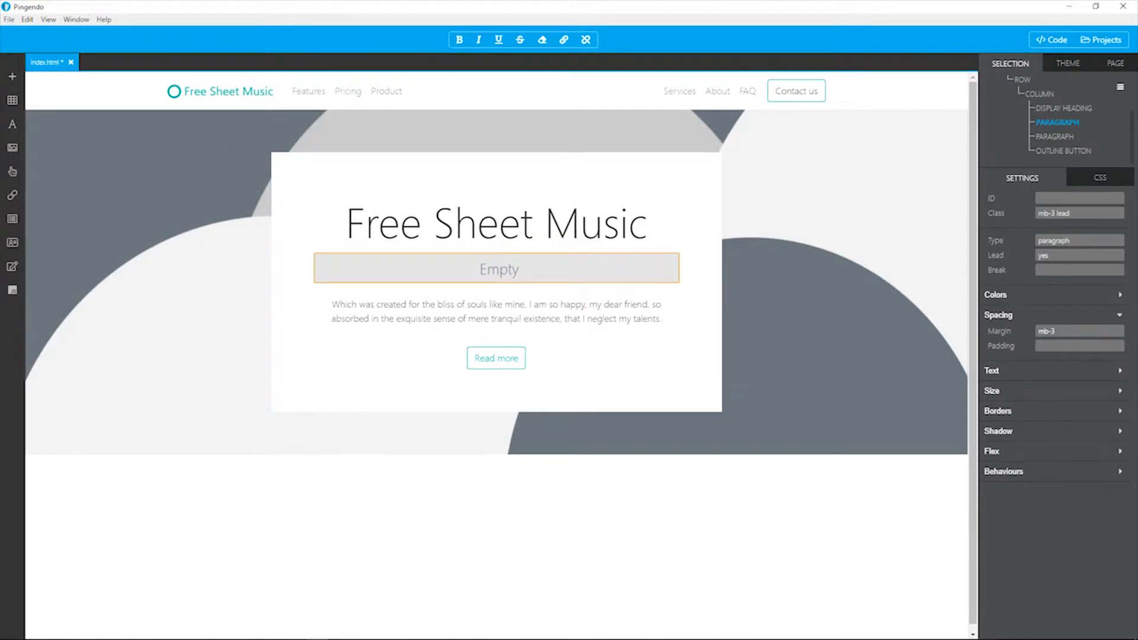
{"action": "type", "text": "Free P"}
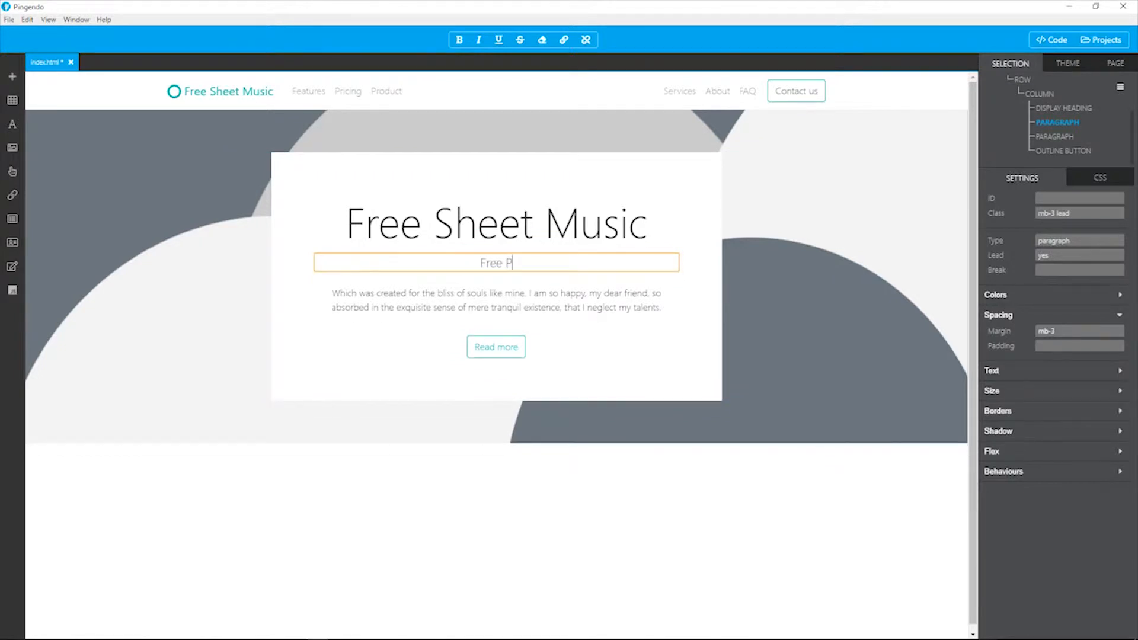
{"action": "type", "text": "ublic Domain Music"}
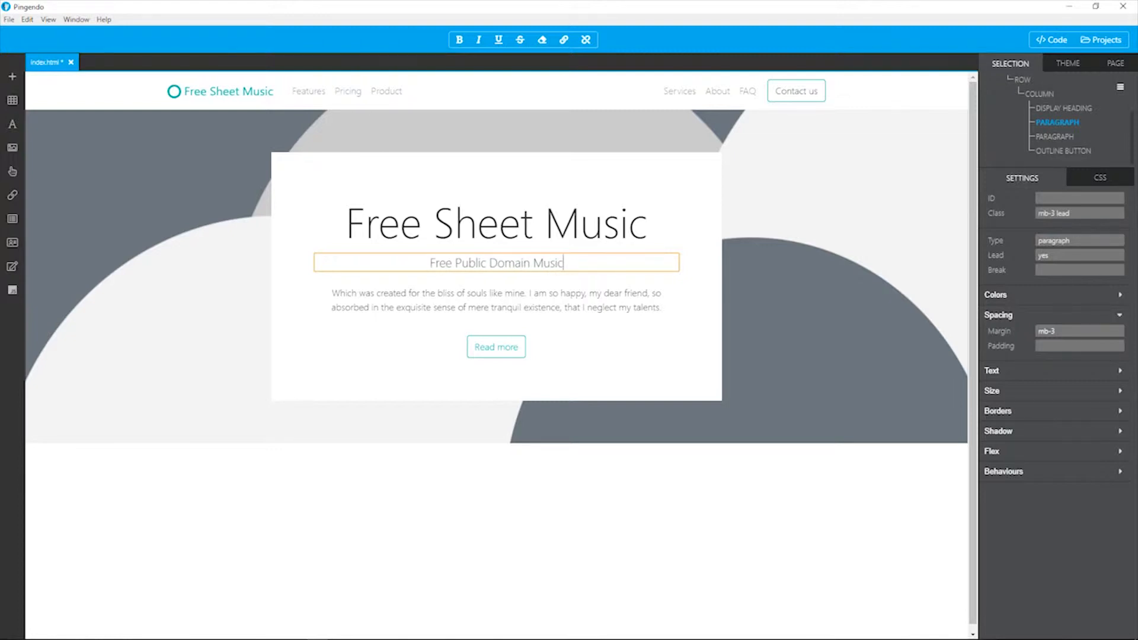
{"action": "left_click", "coordinate": [815, 481]}
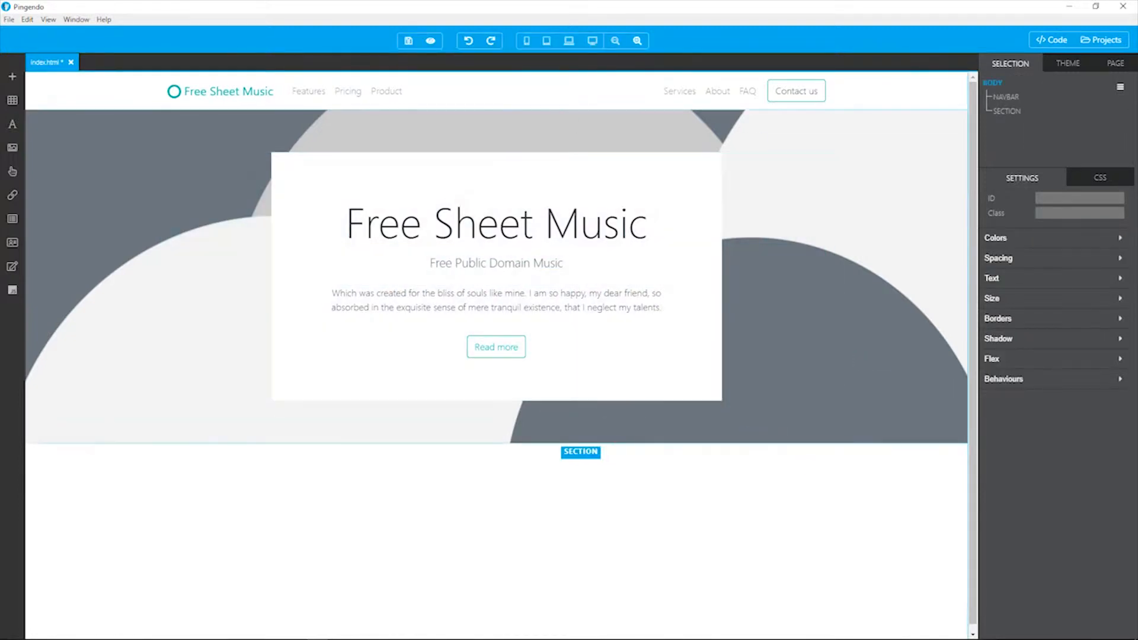
{"action": "double_click", "coordinate": [533, 301]}
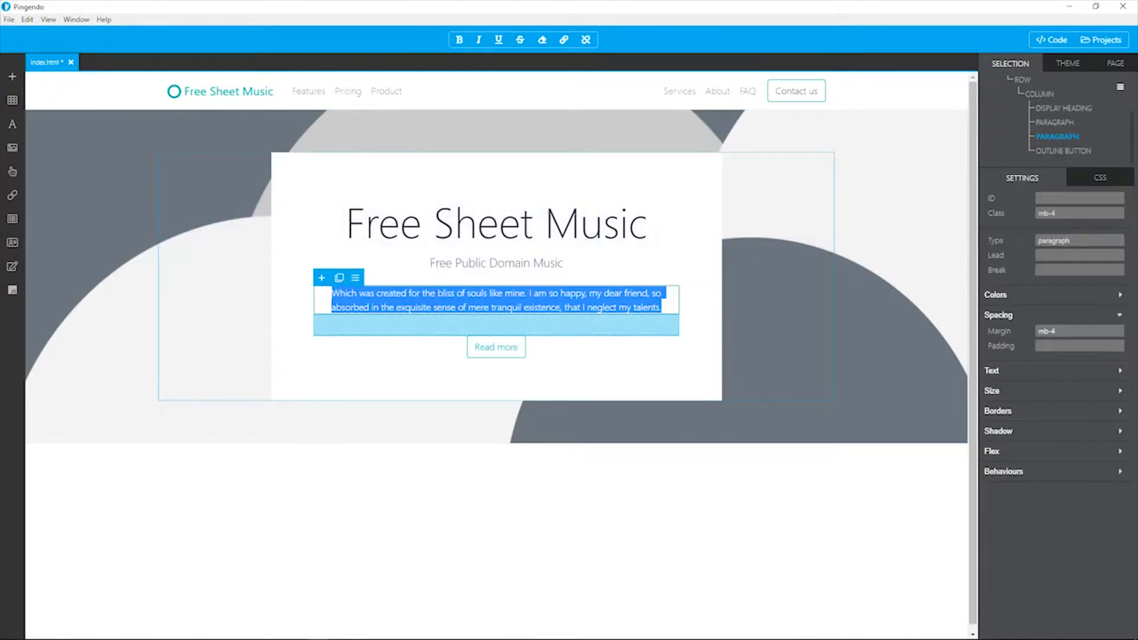
{"action": "left_click", "coordinate": [204, 490]}
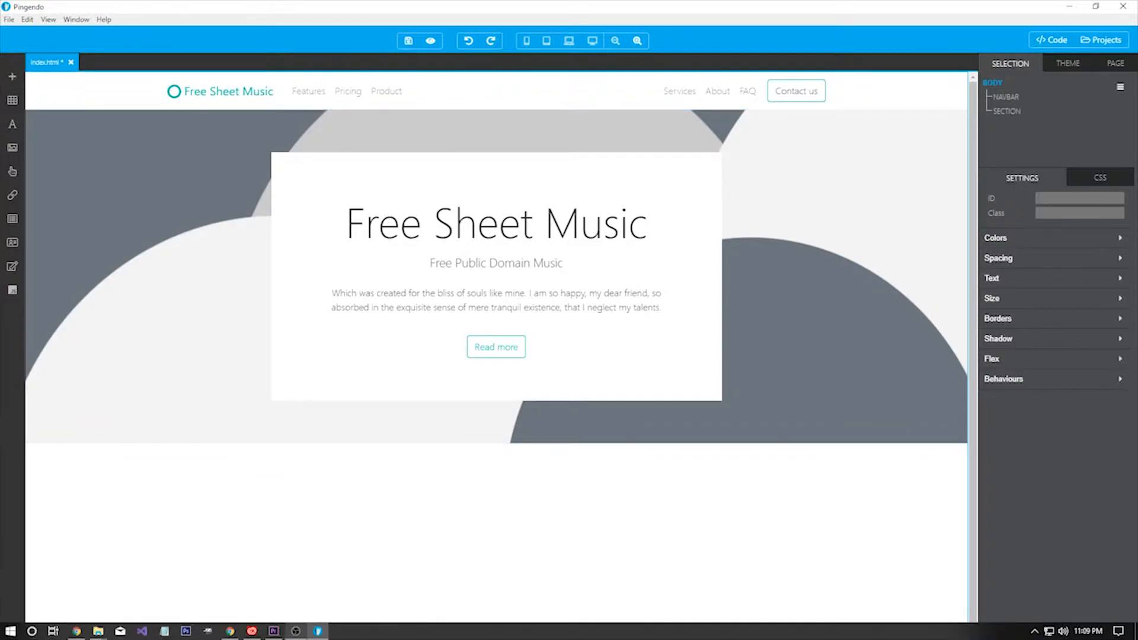
Switch to the Chrome browser and search Unsplash for "colorful" photos from its home page.
{"action": "left_click", "coordinate": [230, 631]}
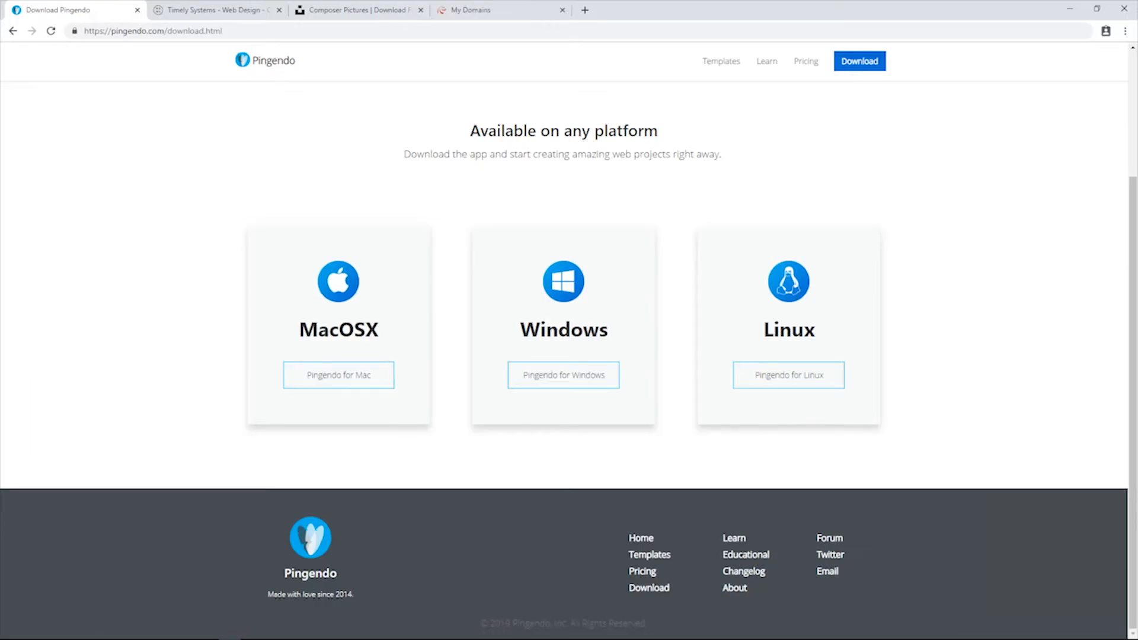
{"action": "left_click", "coordinate": [353, 9]}
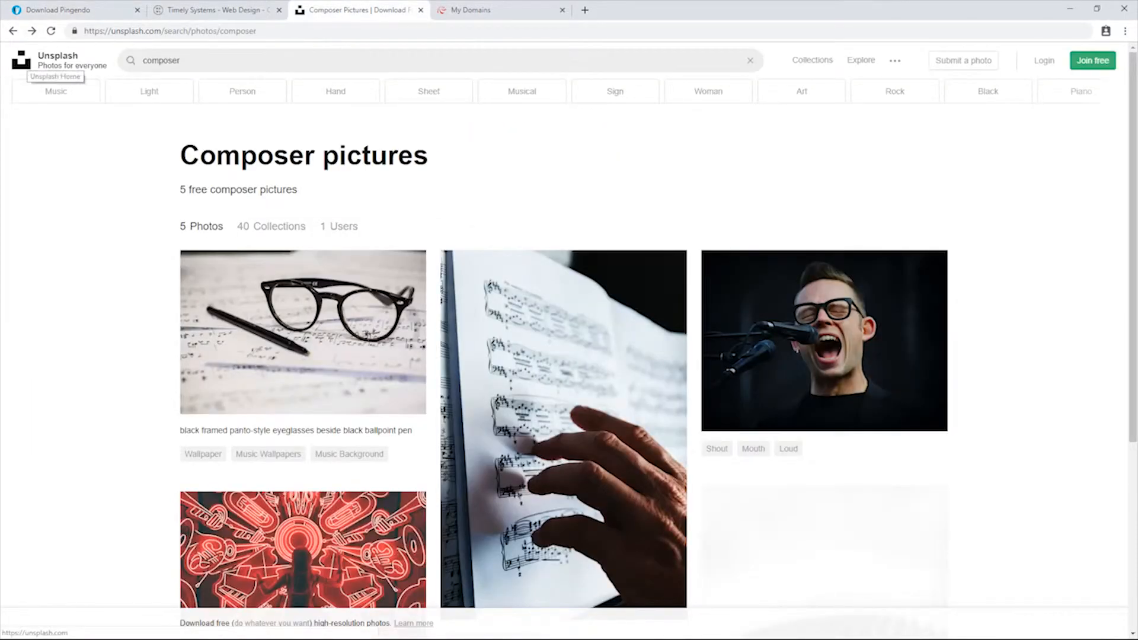
{"action": "left_click", "coordinate": [22, 59]}
{"action": "key", "text": "ctrl+l"}
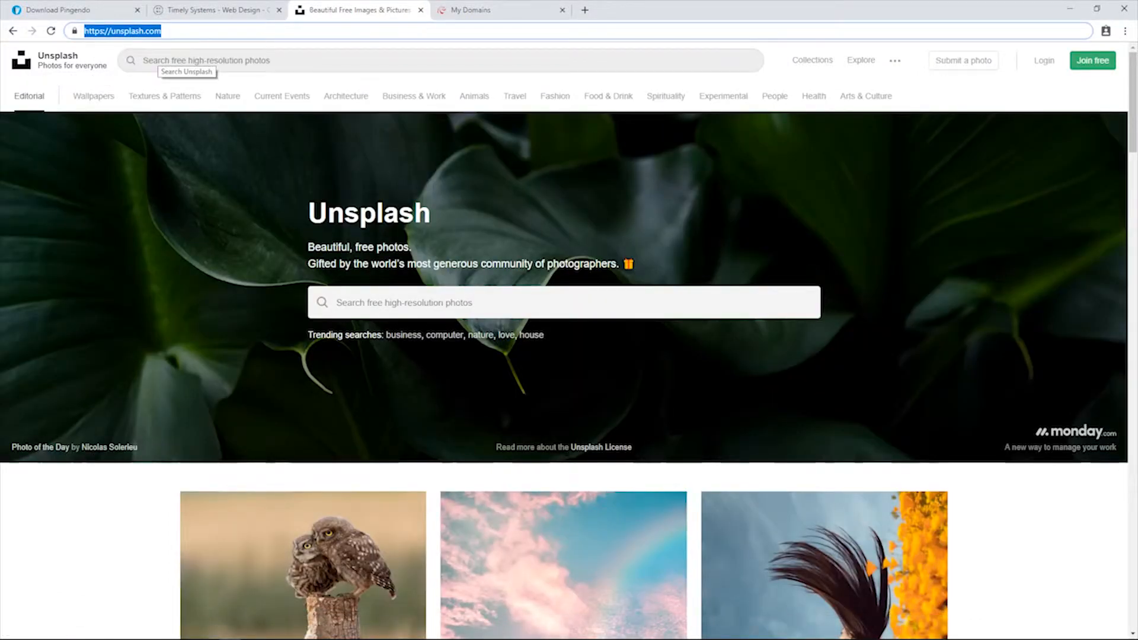
{"action": "left_click", "coordinate": [370, 300]}
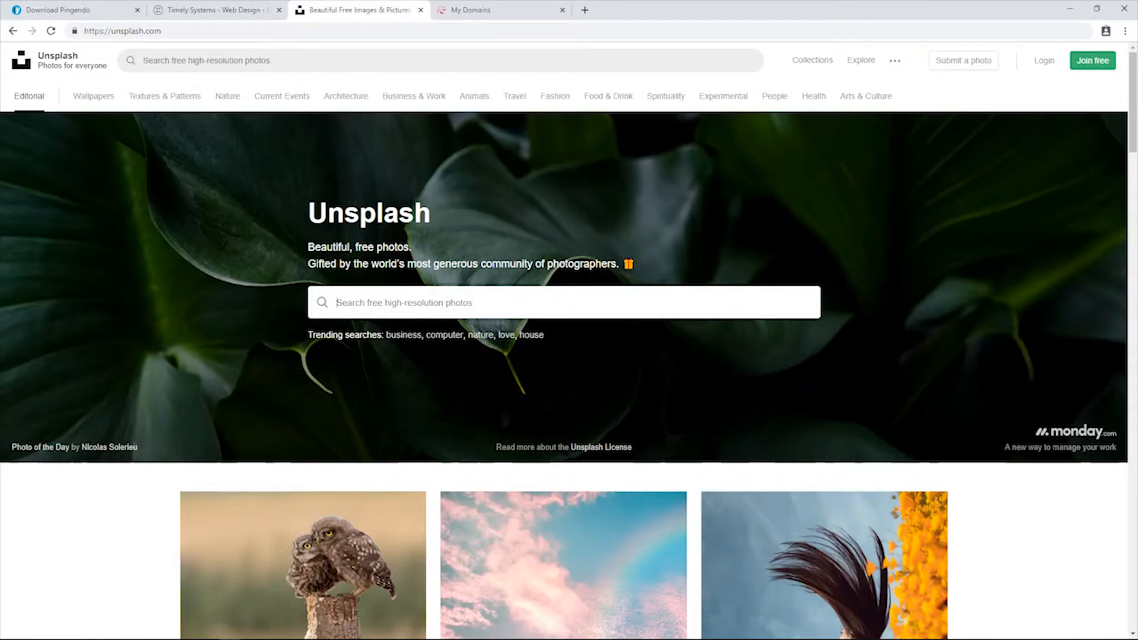
{"action": "type", "text": "colorful"}
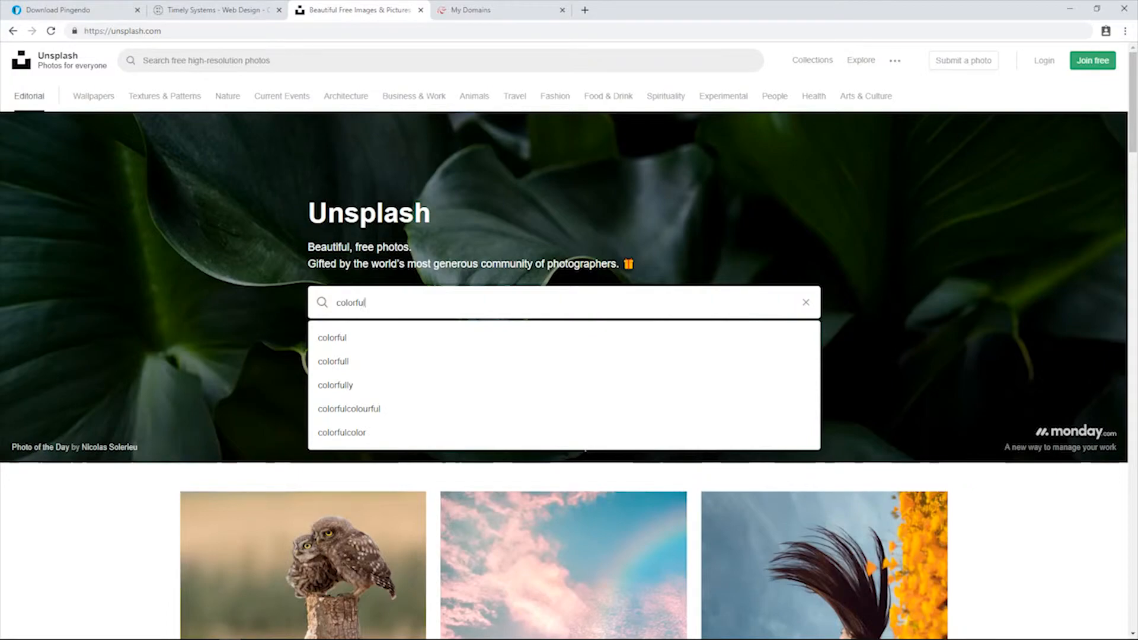
{"action": "key", "text": "Return"}
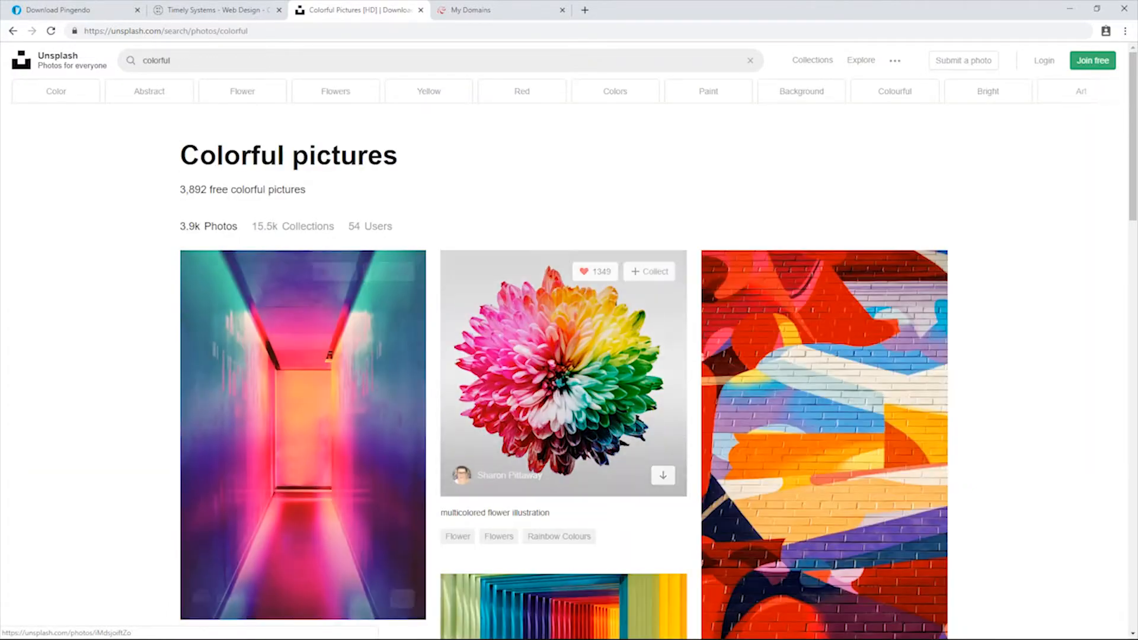
Find the photo of assorted-color wooden frames in the results, open it at full width and copy its image address.
{"action": "scroll", "coordinate": [563, 296], "scroll_direction": "down", "scroll_amount": 6}
{"action": "scroll", "coordinate": [563, 296], "scroll_direction": "down", "scroll_amount": 15}
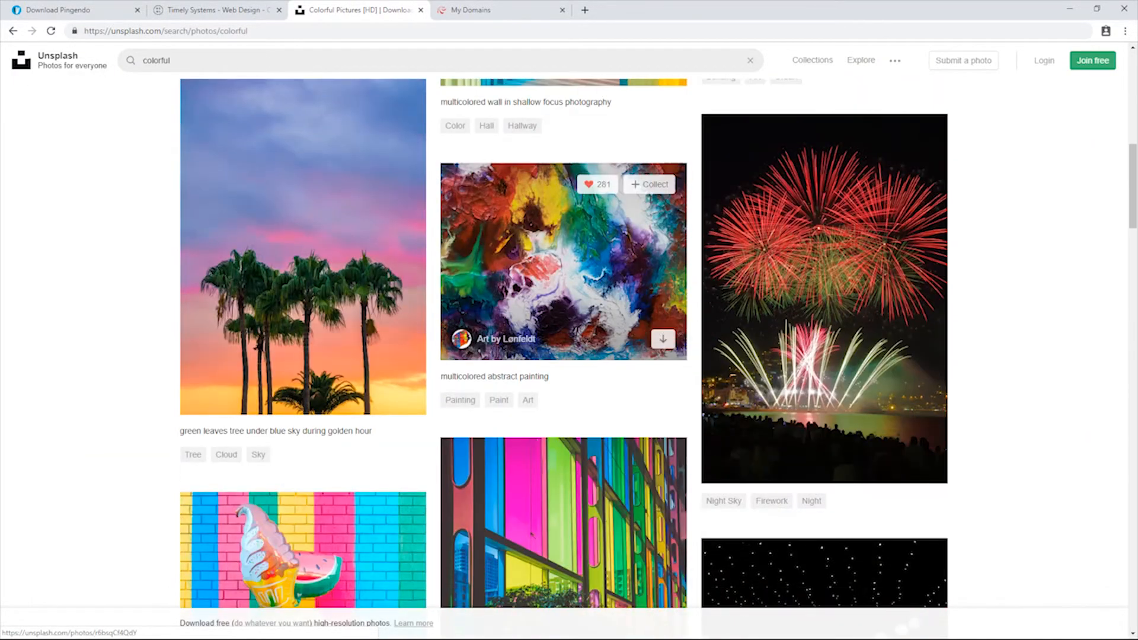
{"action": "scroll", "coordinate": [563, 297], "scroll_direction": "down", "scroll_amount": 20}
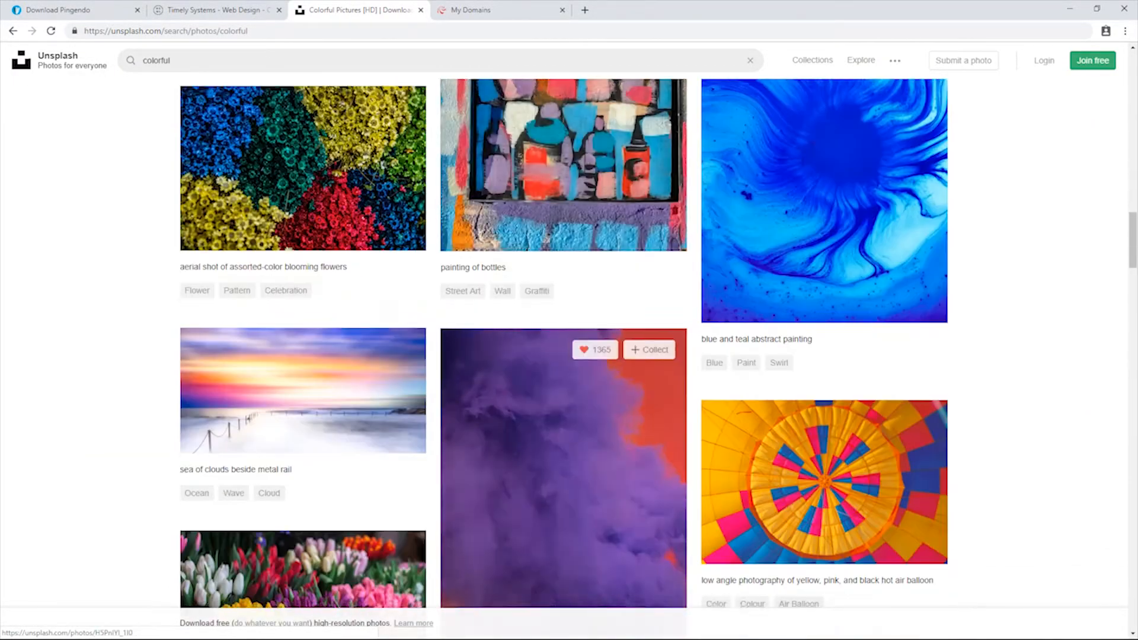
{"action": "scroll", "coordinate": [563, 356], "scroll_direction": "down", "scroll_amount": 12}
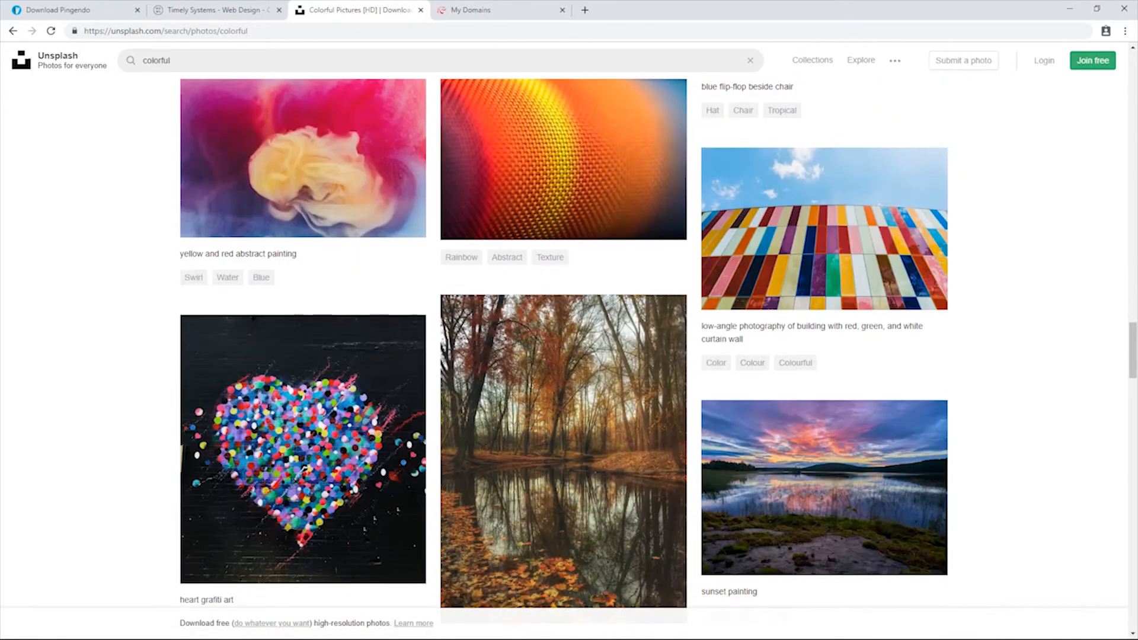
{"action": "scroll", "coordinate": [751, 339], "scroll_direction": "down", "scroll_amount": 4}
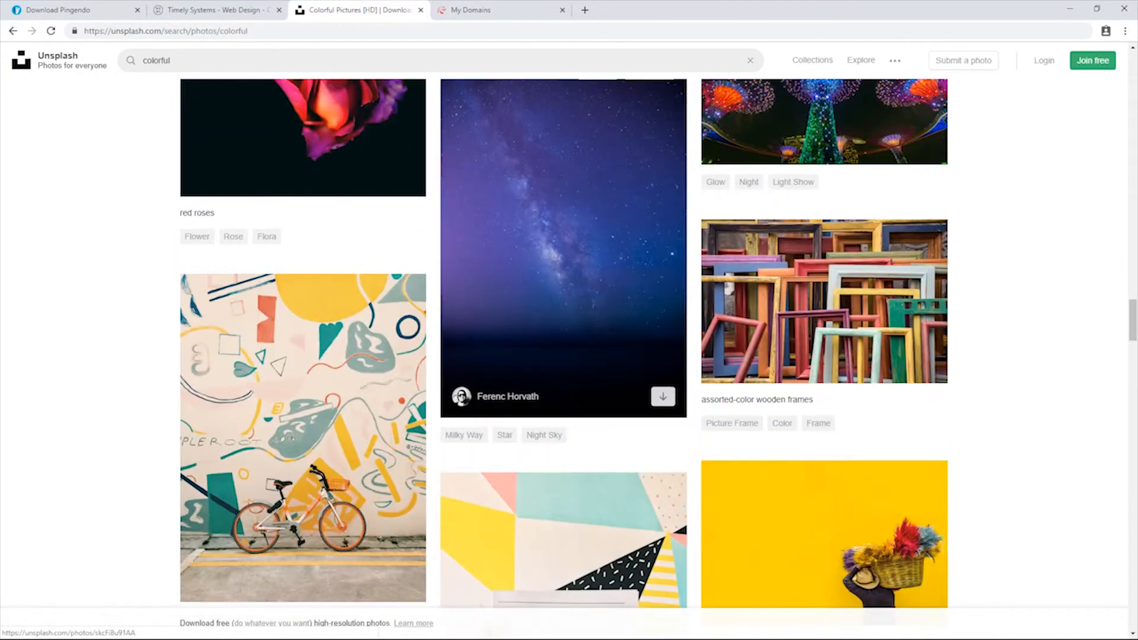
{"action": "left_click", "coordinate": [752, 339]}
{"action": "left_click", "coordinate": [542, 288]}
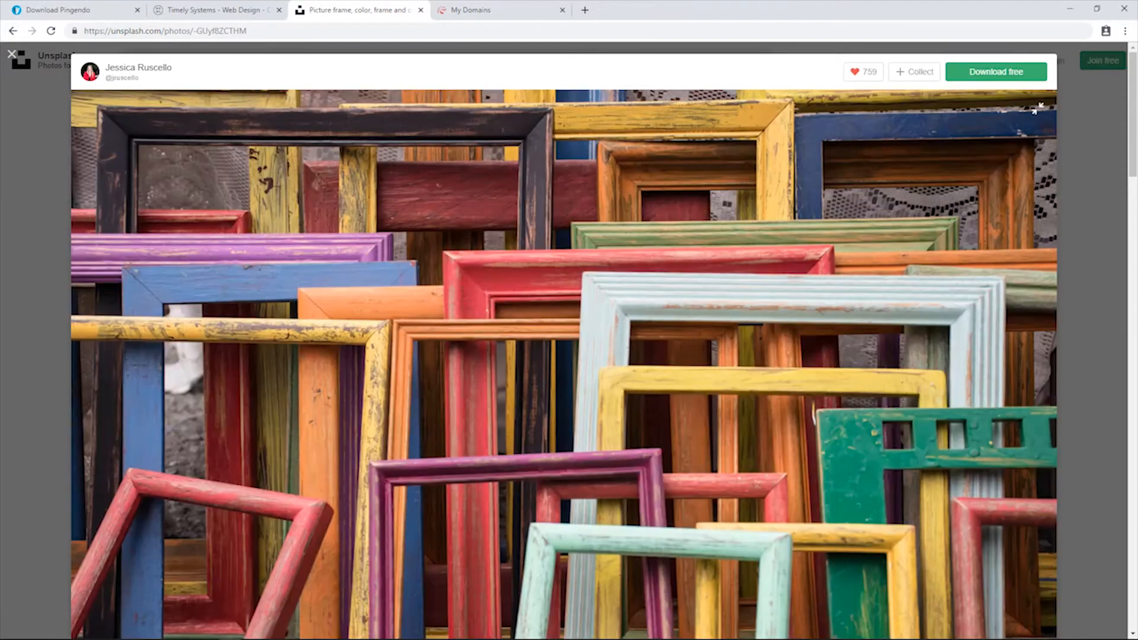
{"action": "right_click", "coordinate": [541, 287]}
{"action": "left_click", "coordinate": [587, 340]}
{"action": "right_click", "coordinate": [594, 341]}
{"action": "left_click", "coordinate": [640, 393]}
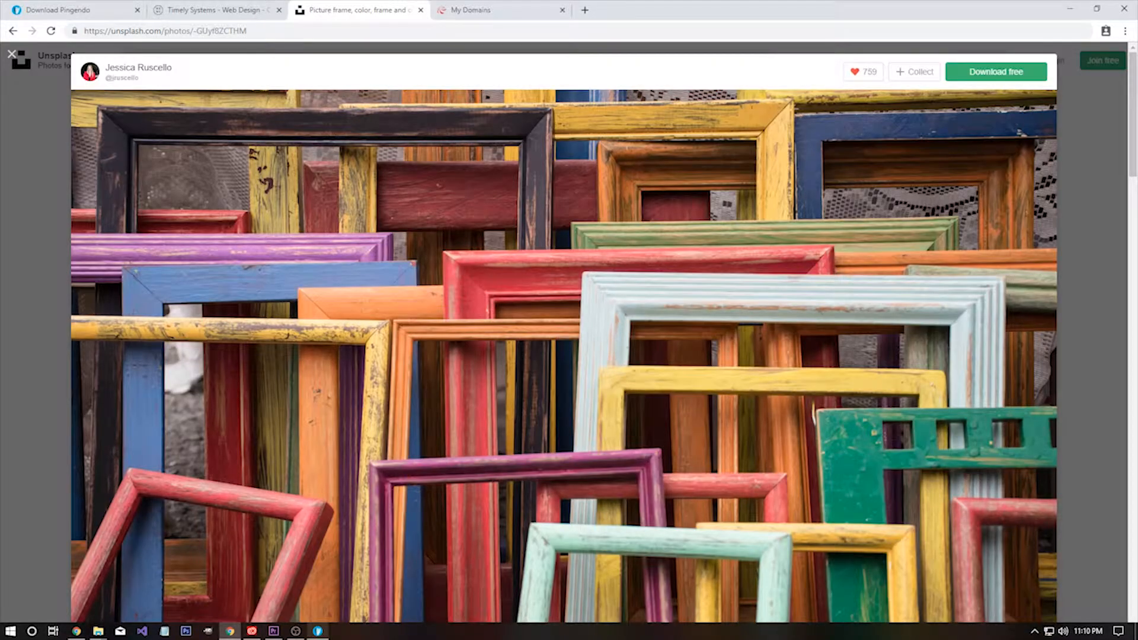
Switch back to Pingendo and replace the address inside the cover section's background image URL with the copied photo address.
{"action": "left_click", "coordinate": [318, 631]}
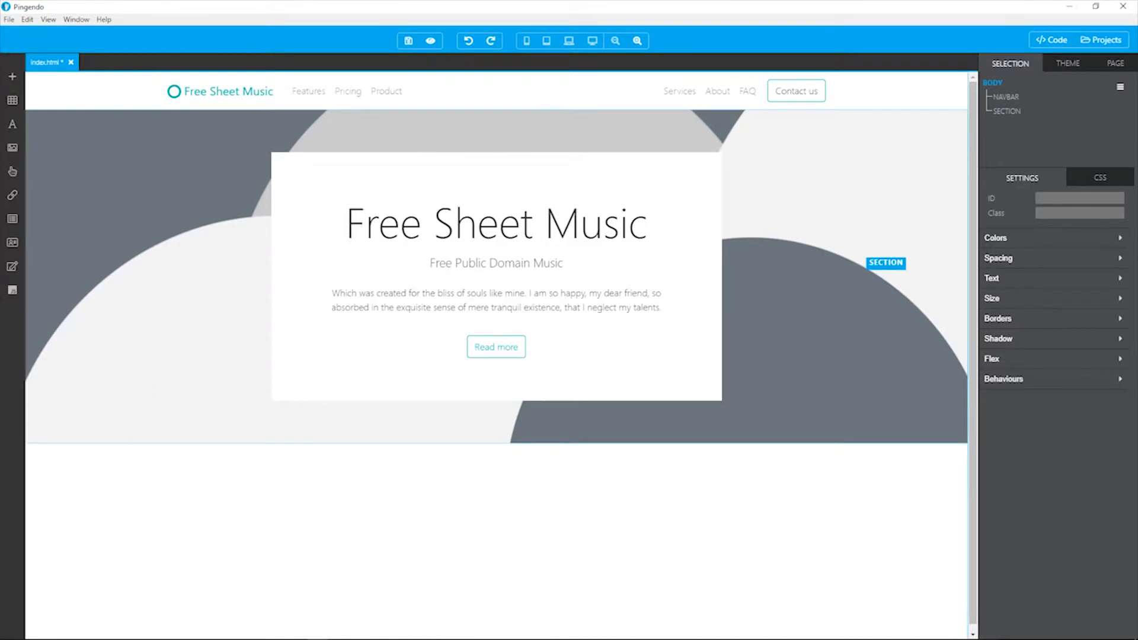
{"action": "left_click", "coordinate": [864, 257]}
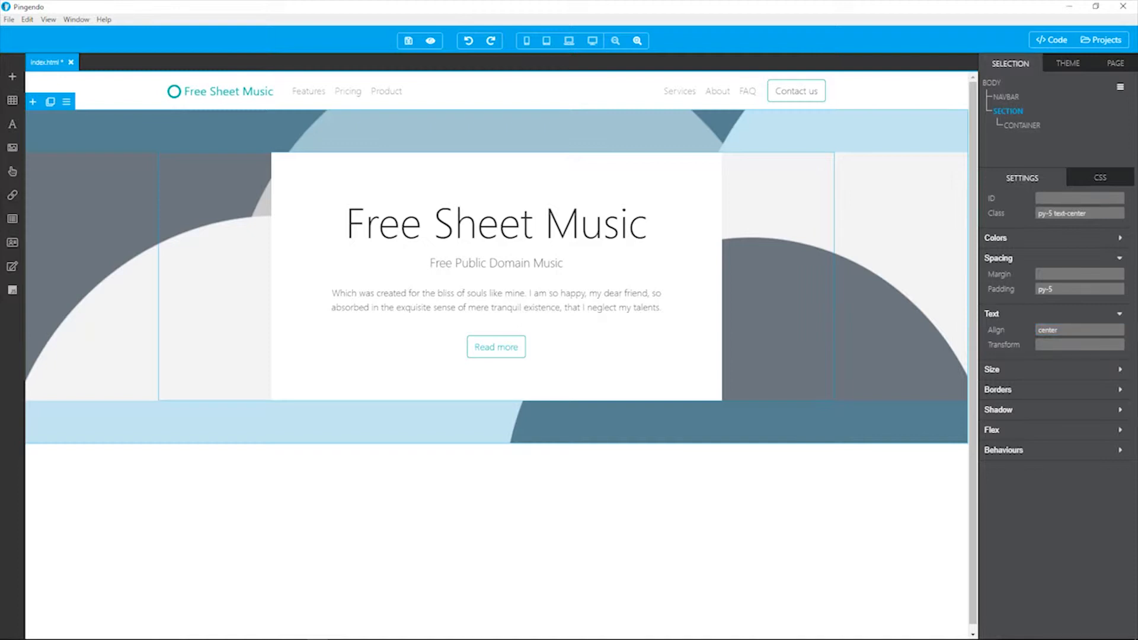
{"action": "left_click", "coordinate": [1101, 177]}
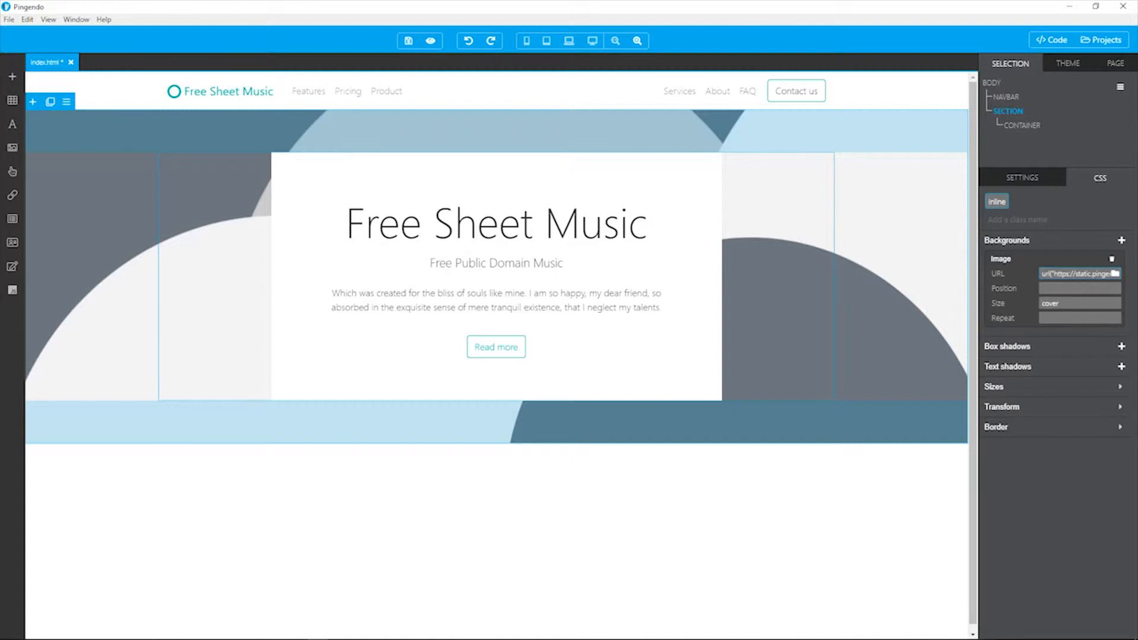
{"action": "left_click", "coordinate": [1054, 274]}
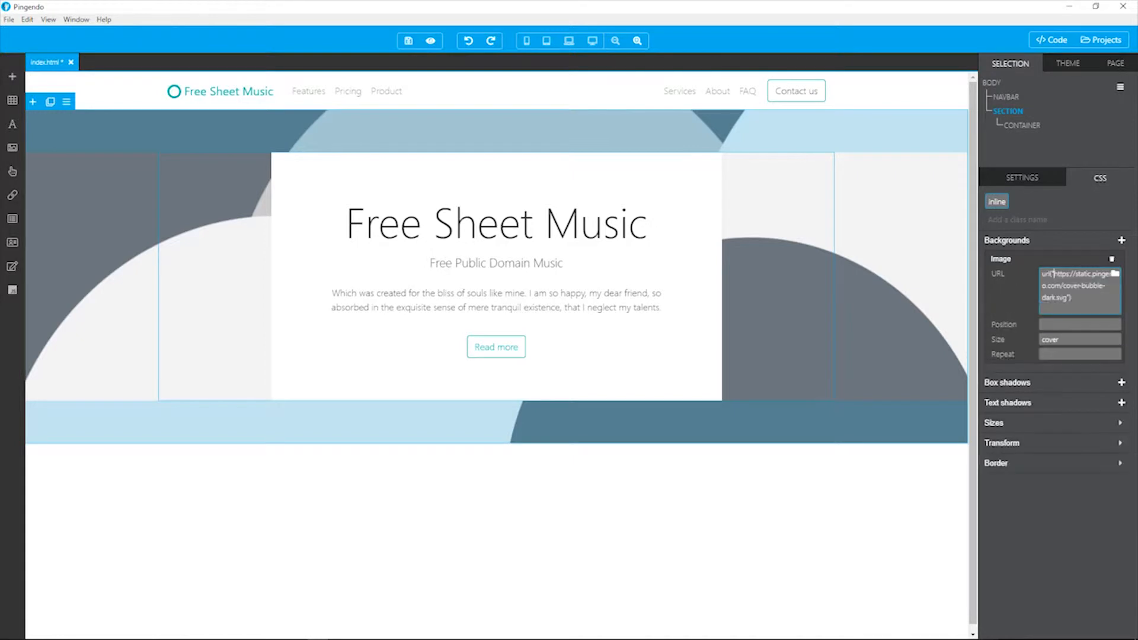
{"action": "left_click_drag", "start_coordinate": [1053, 274], "coordinate": [1068, 298]}
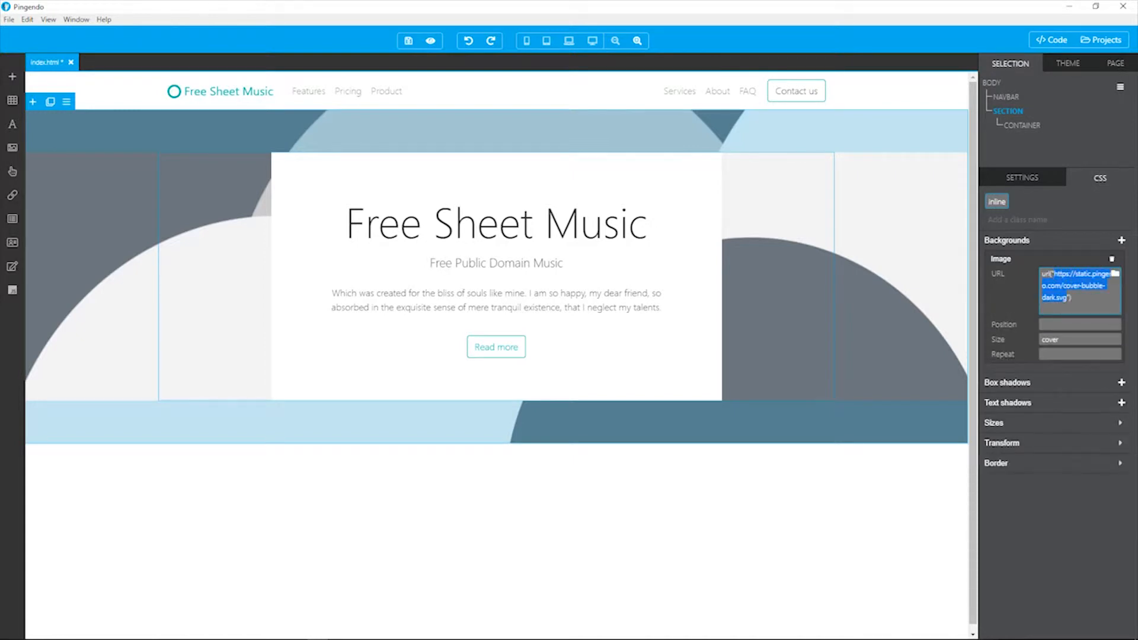
{"action": "key", "text": "BackSpace"}
{"action": "key", "text": "ctrl+v"}
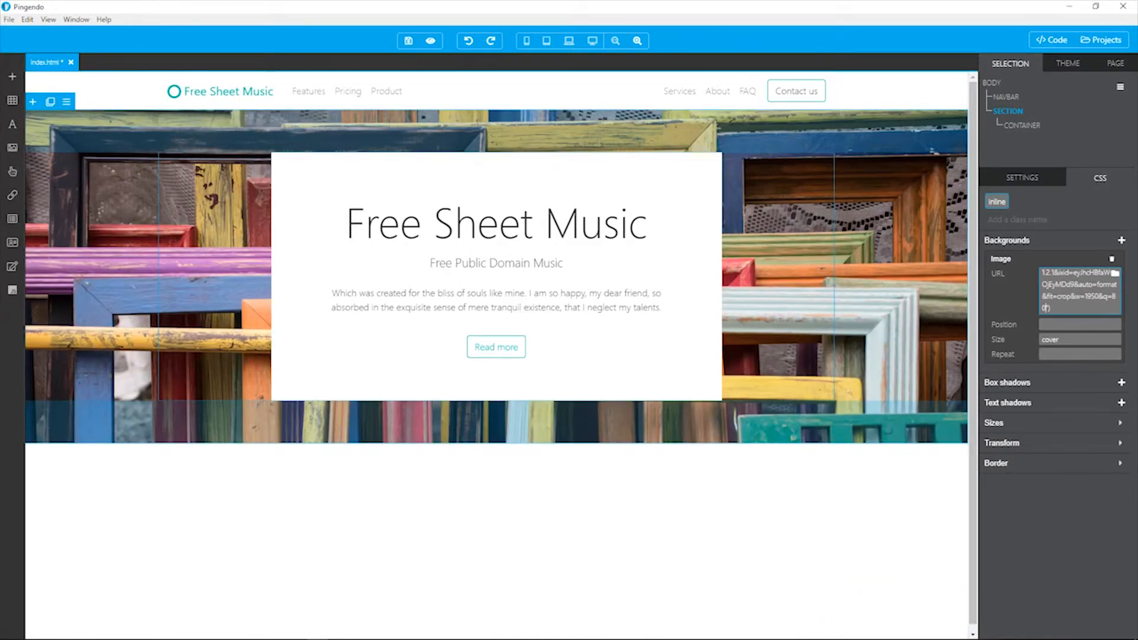
{"action": "left_click", "coordinate": [1055, 545]}
{"action": "left_click", "coordinate": [580, 605]}
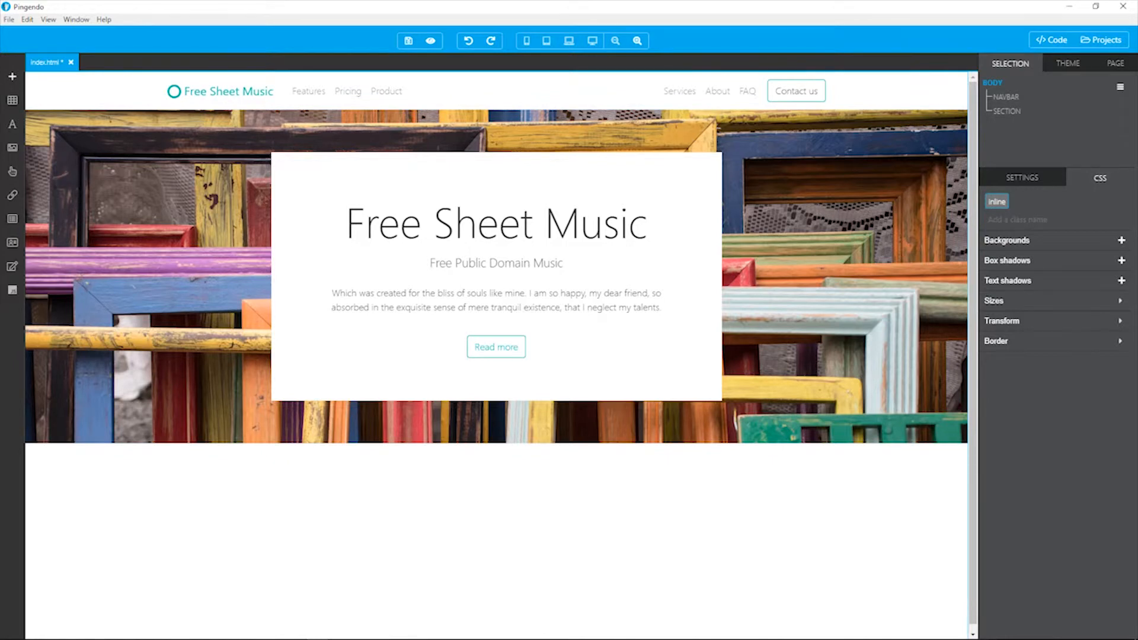
Insert the features block titled "I lie close to the earth", with three alternating image-and-text rows, below the cover section.
{"action": "mouse_move", "coordinate": [42, 100]}
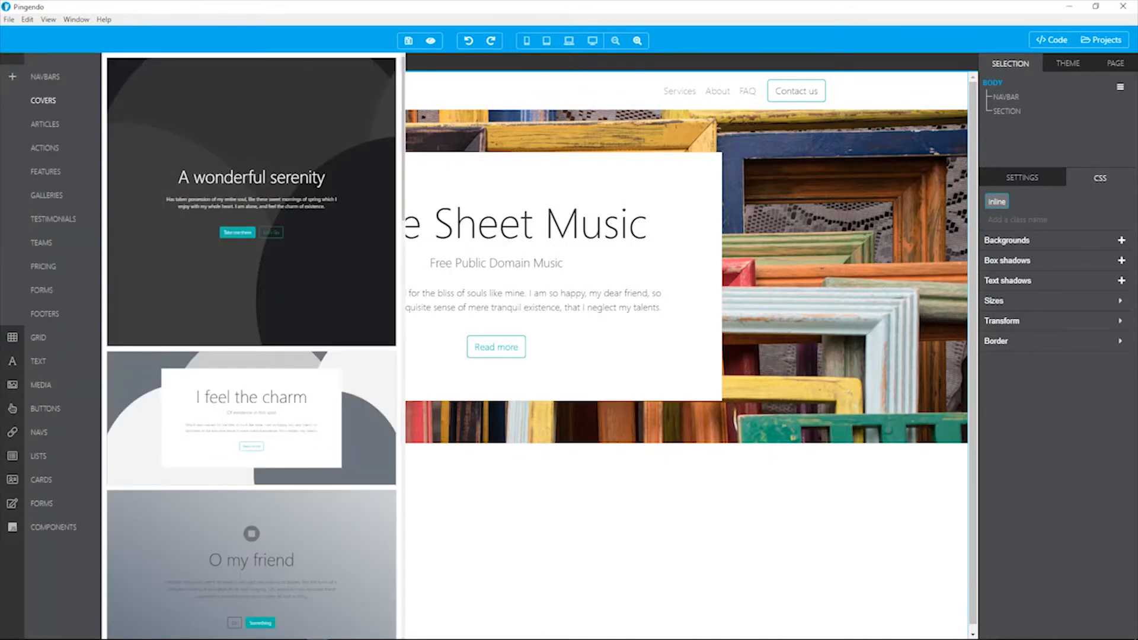
{"action": "scroll", "coordinate": [251, 346], "scroll_direction": "down", "scroll_amount": 10}
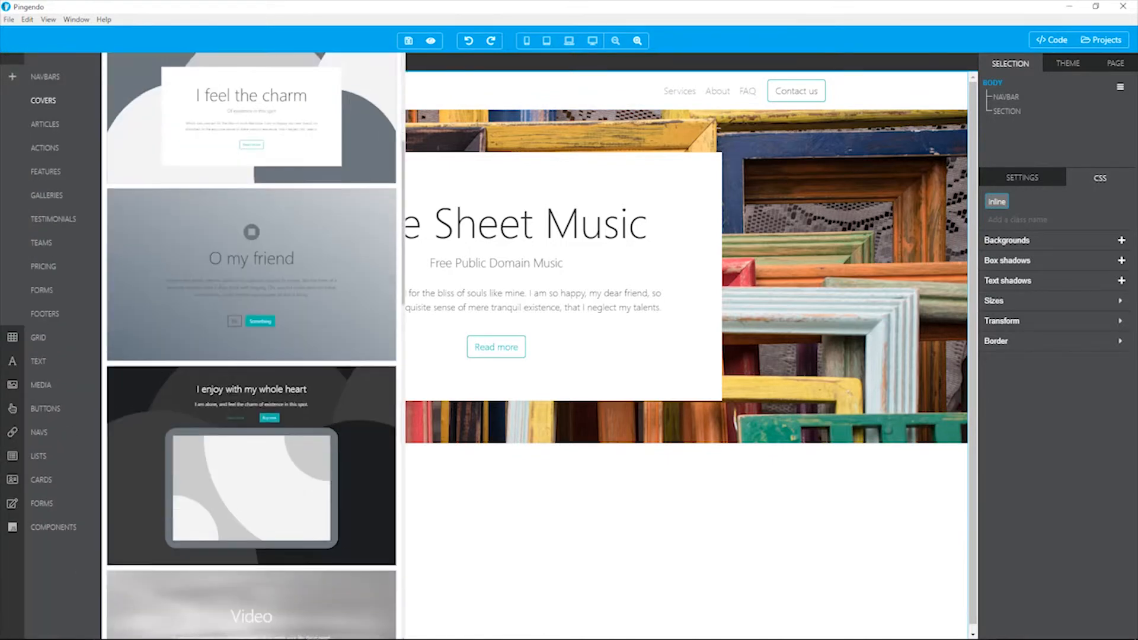
{"action": "scroll", "coordinate": [251, 346], "scroll_direction": "down", "scroll_amount": 5}
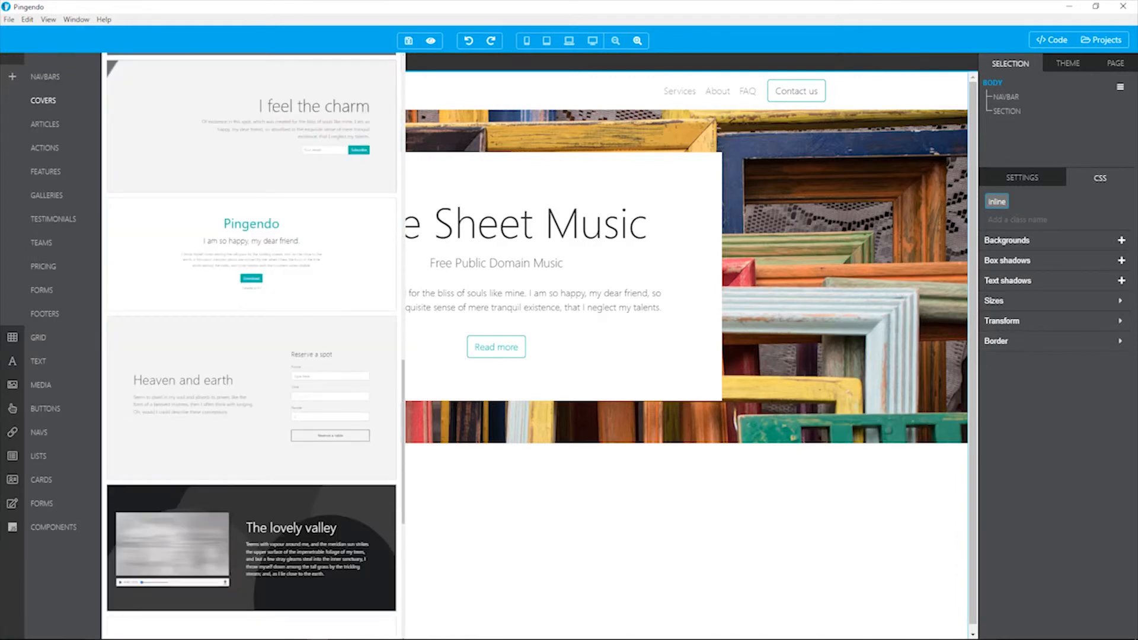
{"action": "mouse_move", "coordinate": [46, 171]}
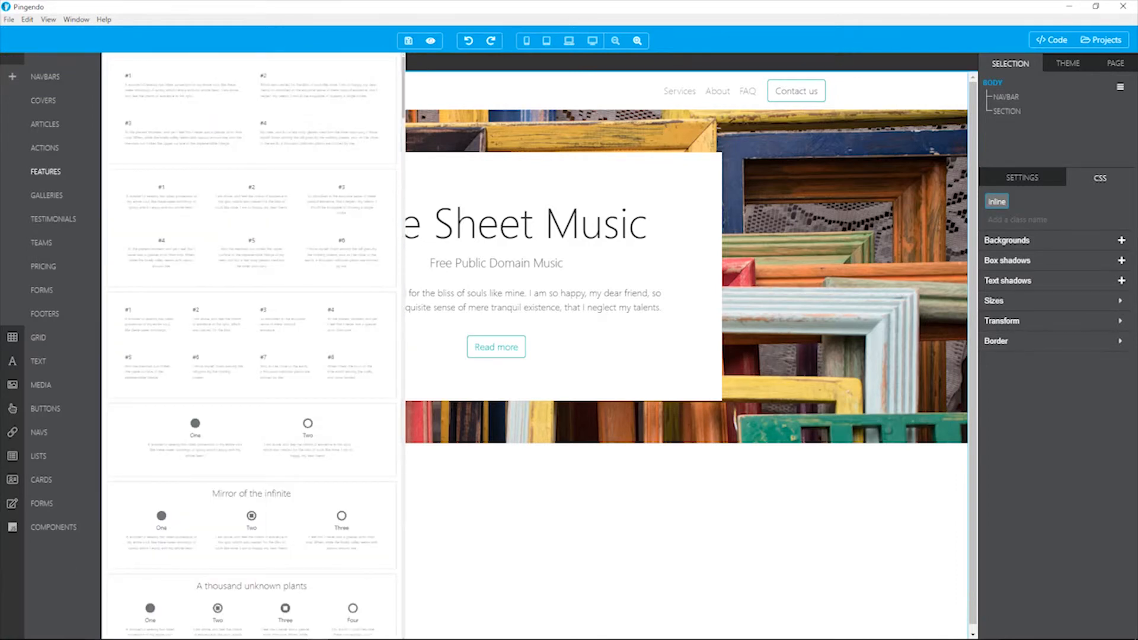
{"action": "scroll", "coordinate": [251, 345], "scroll_direction": "down", "scroll_amount": 10}
{"action": "scroll", "coordinate": [251, 345], "scroll_direction": "down", "scroll_amount": 10}
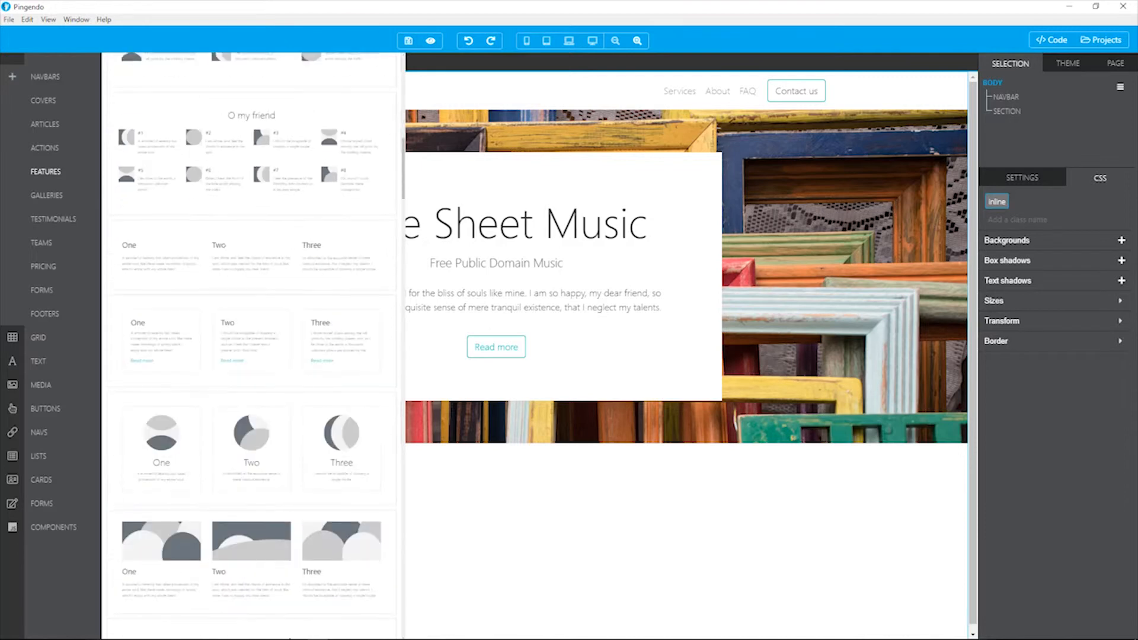
{"action": "scroll", "coordinate": [252, 346], "scroll_direction": "down", "scroll_amount": 10}
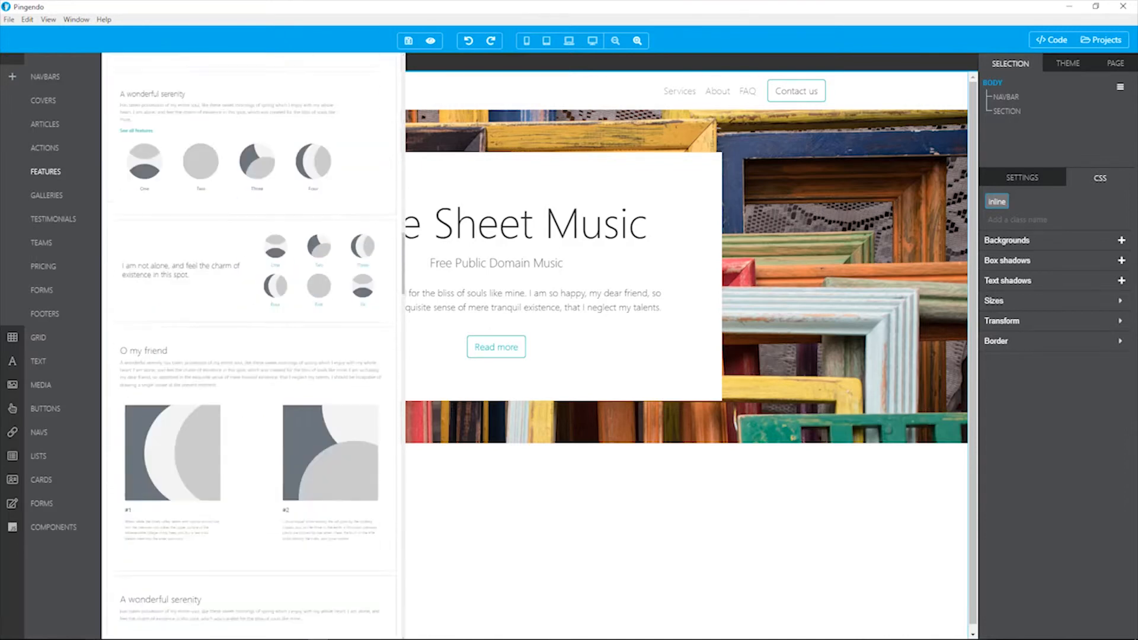
{"action": "scroll", "coordinate": [251, 345], "scroll_direction": "down", "scroll_amount": 3}
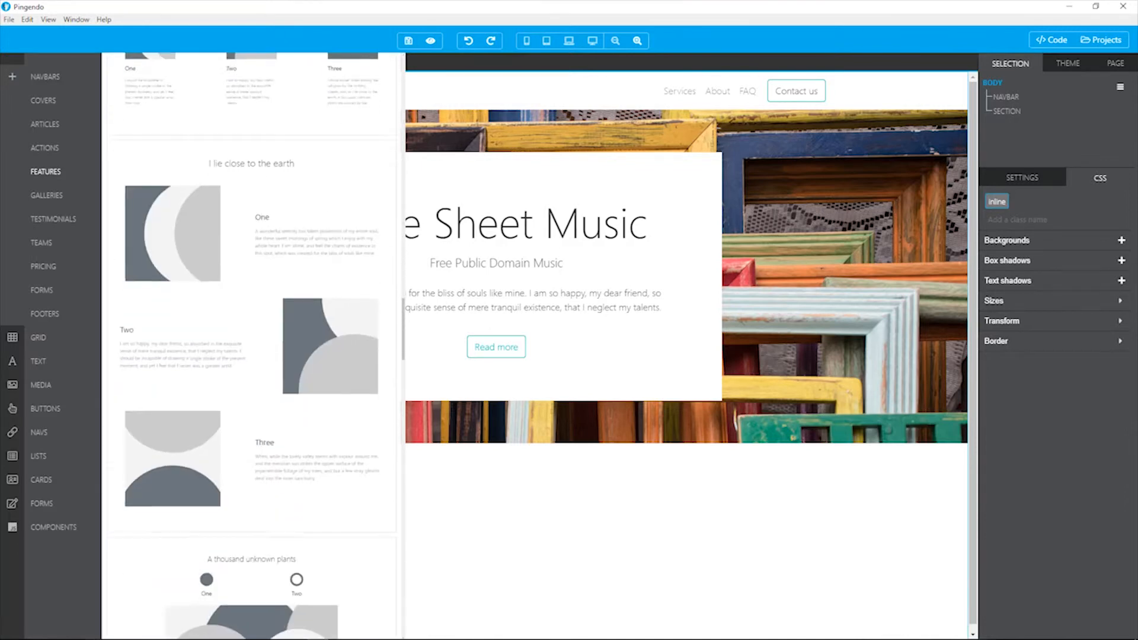
{"action": "left_click_drag", "start_coordinate": [279, 261], "coordinate": [521, 522]}
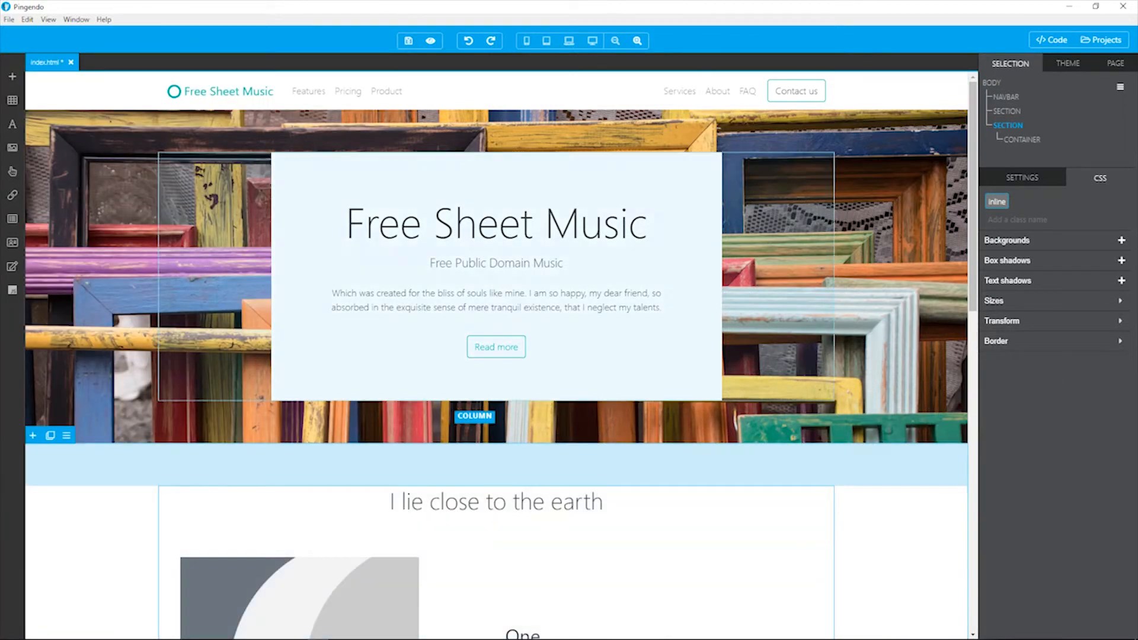
Replace the features section's main heading with "Content And Services".
{"action": "scroll", "coordinate": [475, 410], "scroll_direction": "down", "scroll_amount": 5}
{"action": "left_click", "coordinate": [490, 246]}
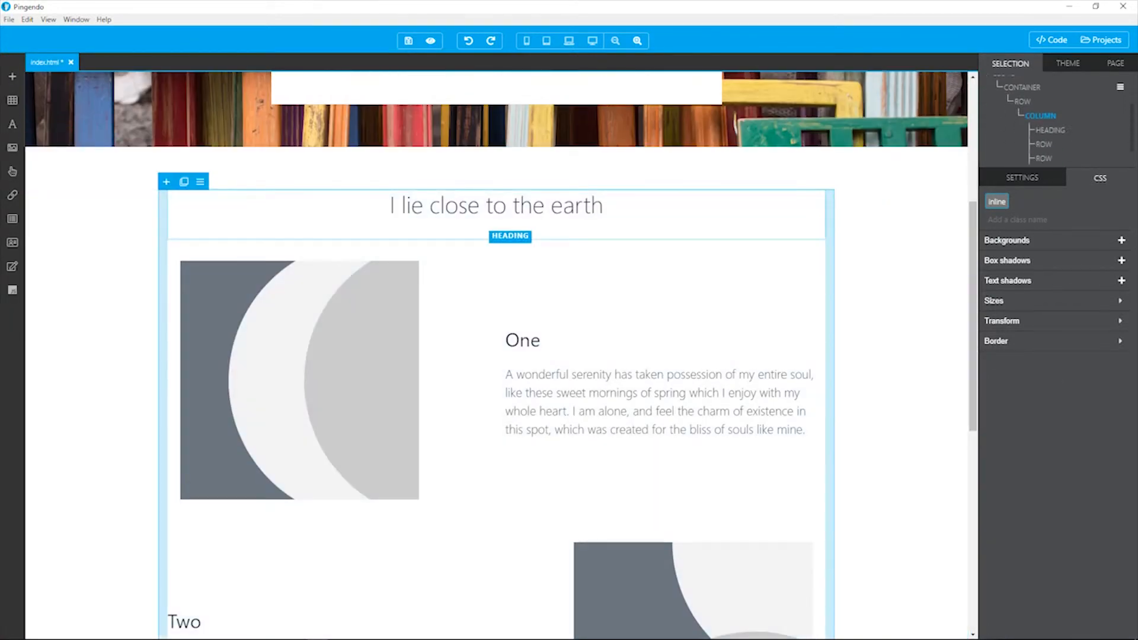
{"action": "double_click", "coordinate": [501, 208]}
{"action": "key", "text": "BackSpace"}
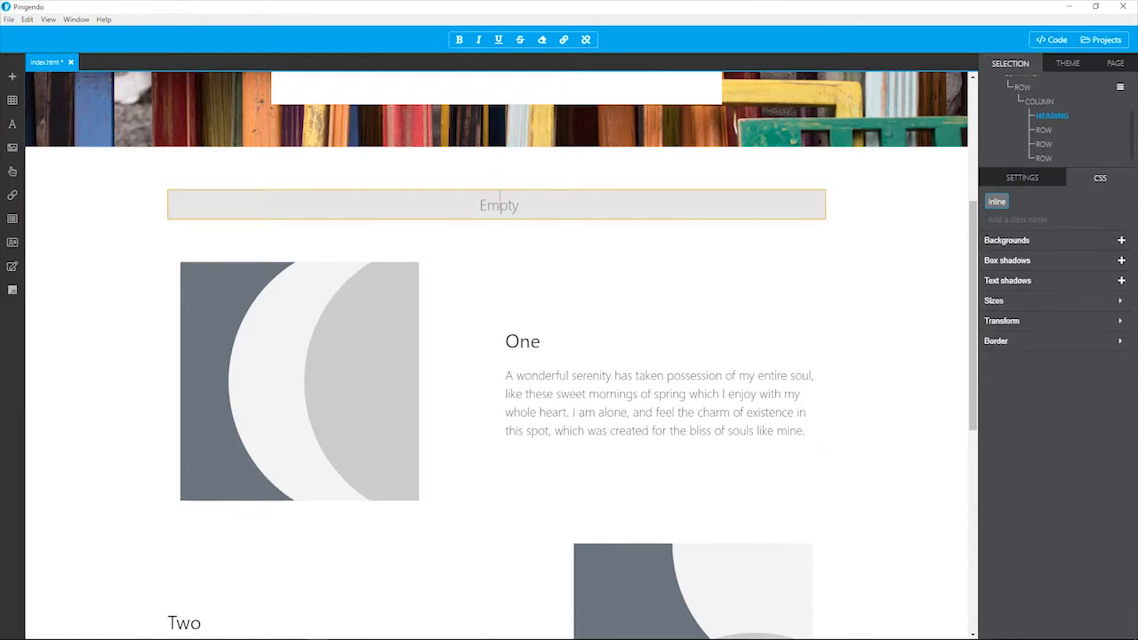
{"action": "type", "text": "Cont"}
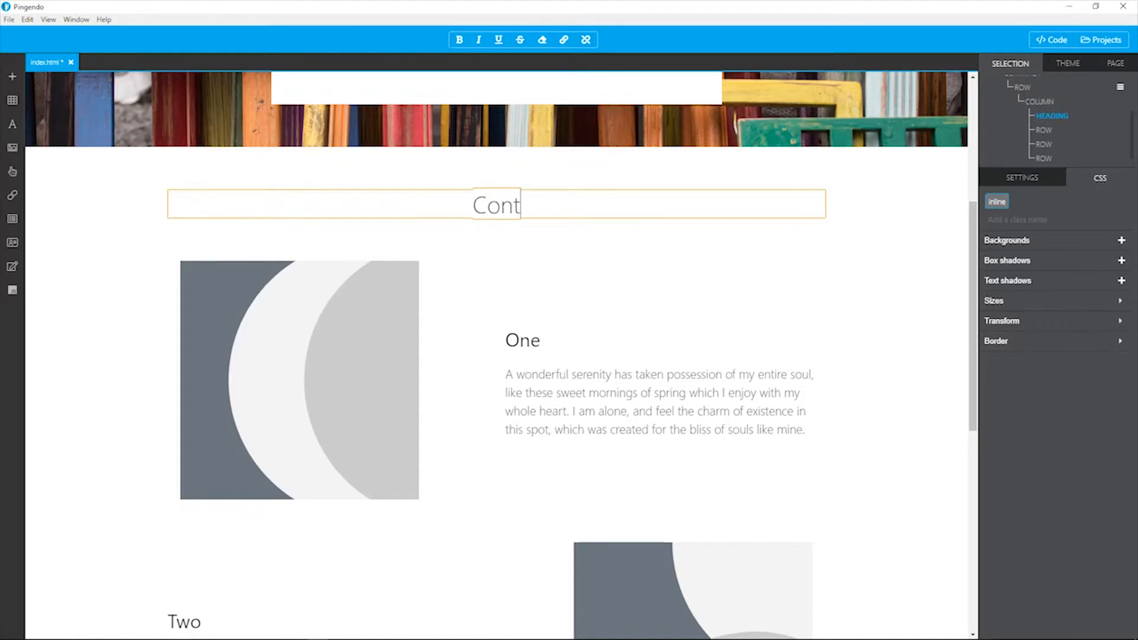
{"action": "type", "text": "ent And Services"}
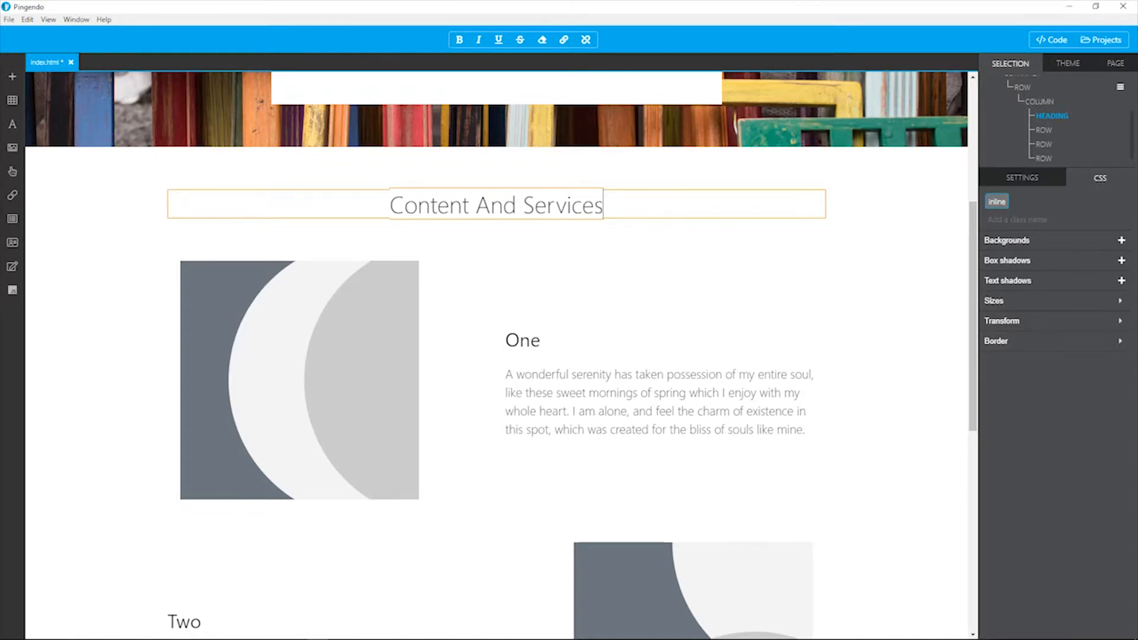
Change the title "One" in the first feature row to "Free Music".
{"action": "double_click", "coordinate": [523, 340]}
{"action": "type", "text": "Free Music"}
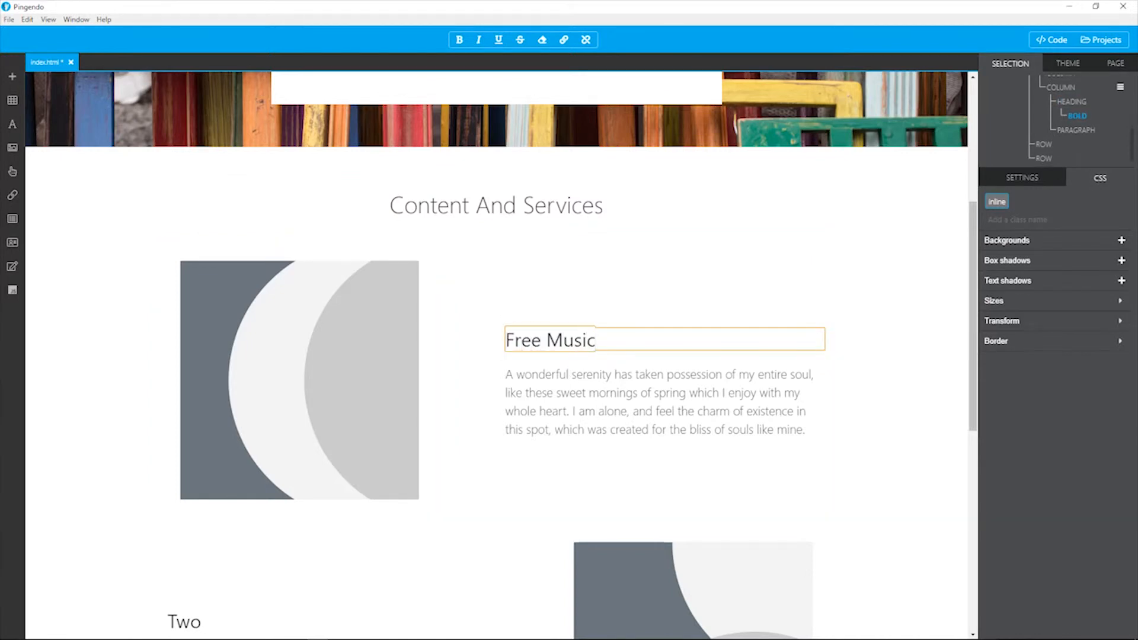
{"action": "left_click", "coordinate": [682, 402]}
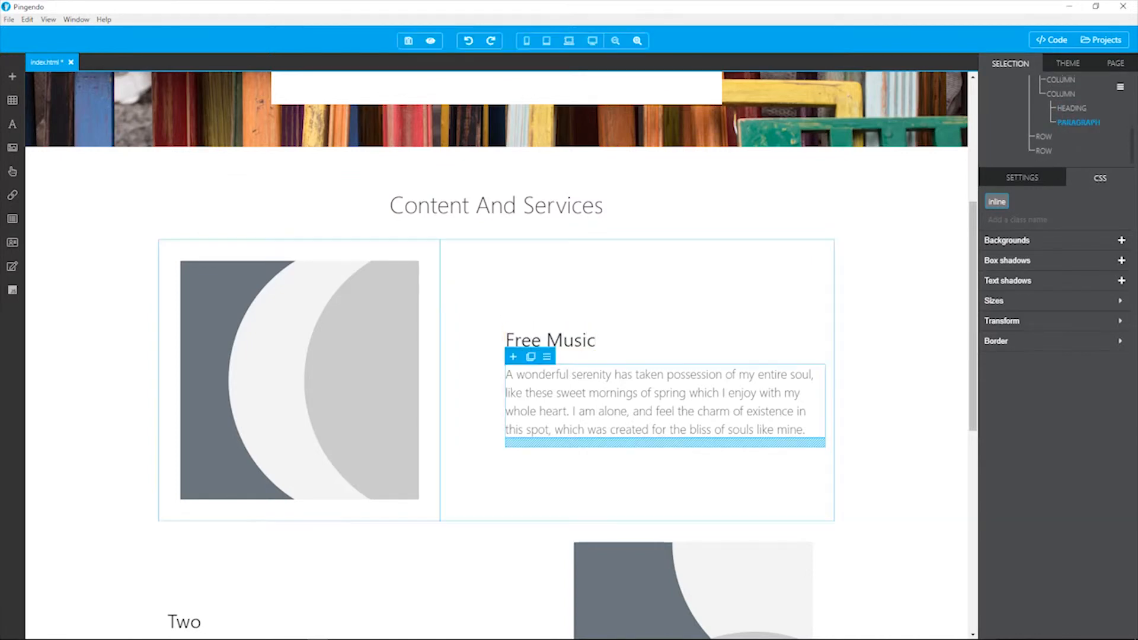
{"action": "left_click", "coordinate": [877, 392]}
{"action": "scroll", "coordinate": [497, 356], "scroll_direction": "down", "scroll_amount": 8}
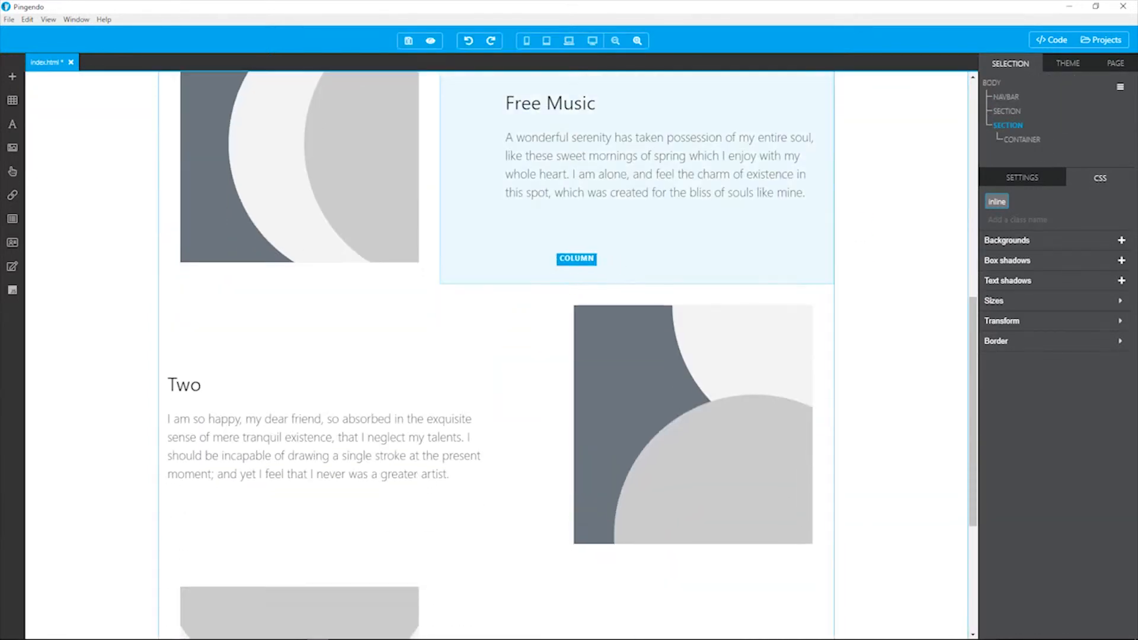
{"action": "scroll", "coordinate": [391, 335], "scroll_direction": "up", "scroll_amount": 10}
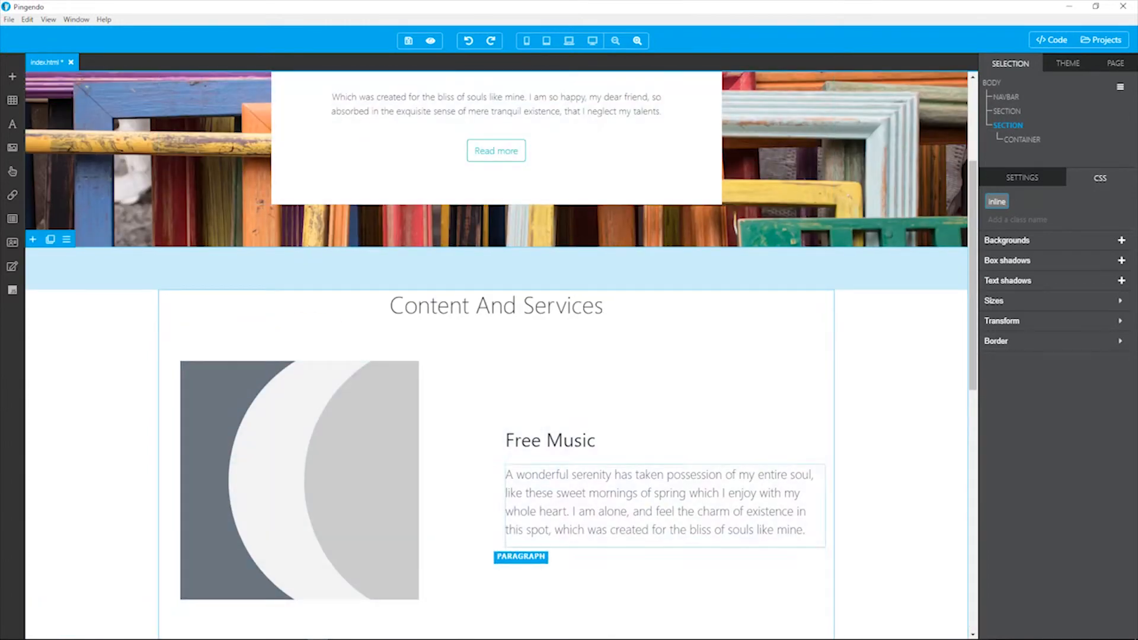
{"action": "scroll", "coordinate": [348, 519], "scroll_direction": "down", "scroll_amount": 10}
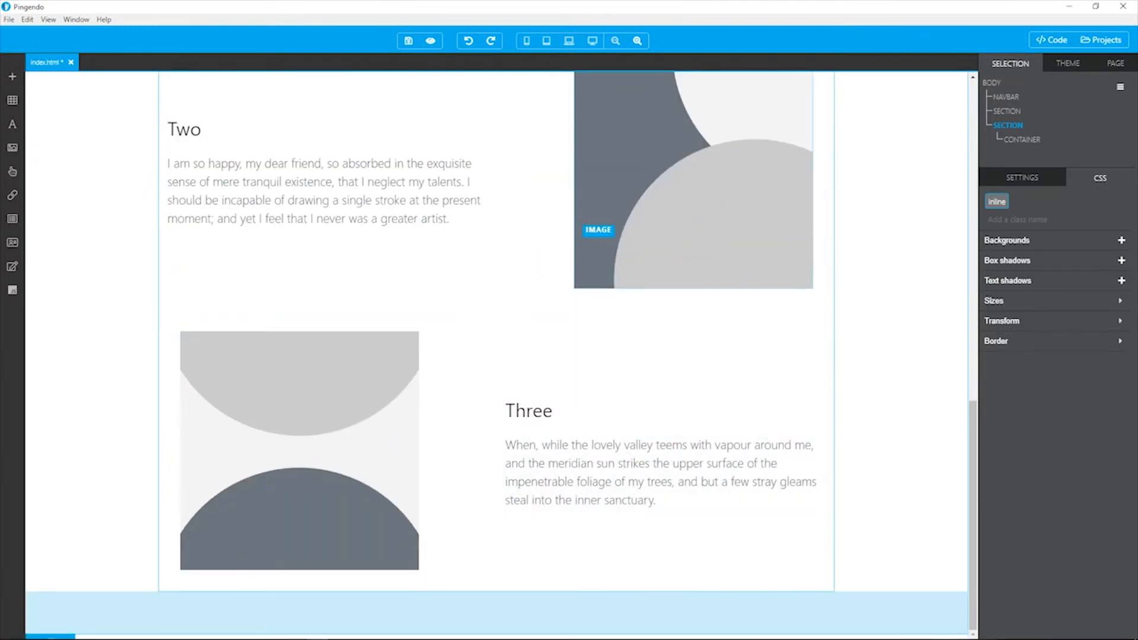
{"action": "scroll", "coordinate": [356, 379], "scroll_direction": "up", "scroll_amount": 3}
{"action": "scroll", "coordinate": [356, 379], "scroll_direction": "up", "scroll_amount": 3}
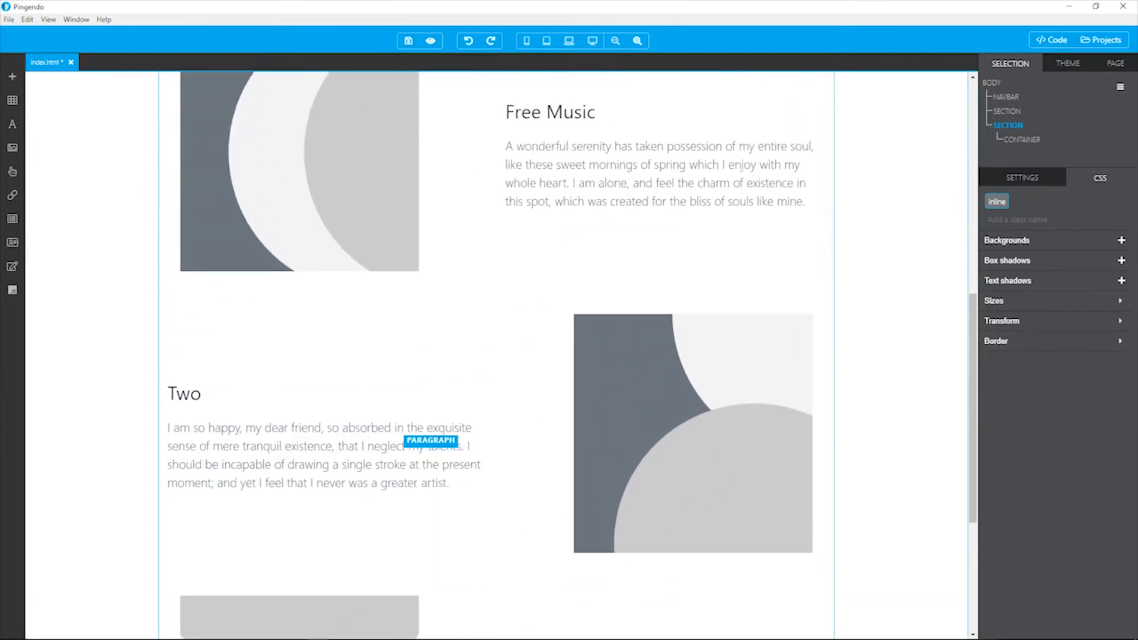
{"action": "scroll", "coordinate": [356, 415], "scroll_direction": "down", "scroll_amount": 6}
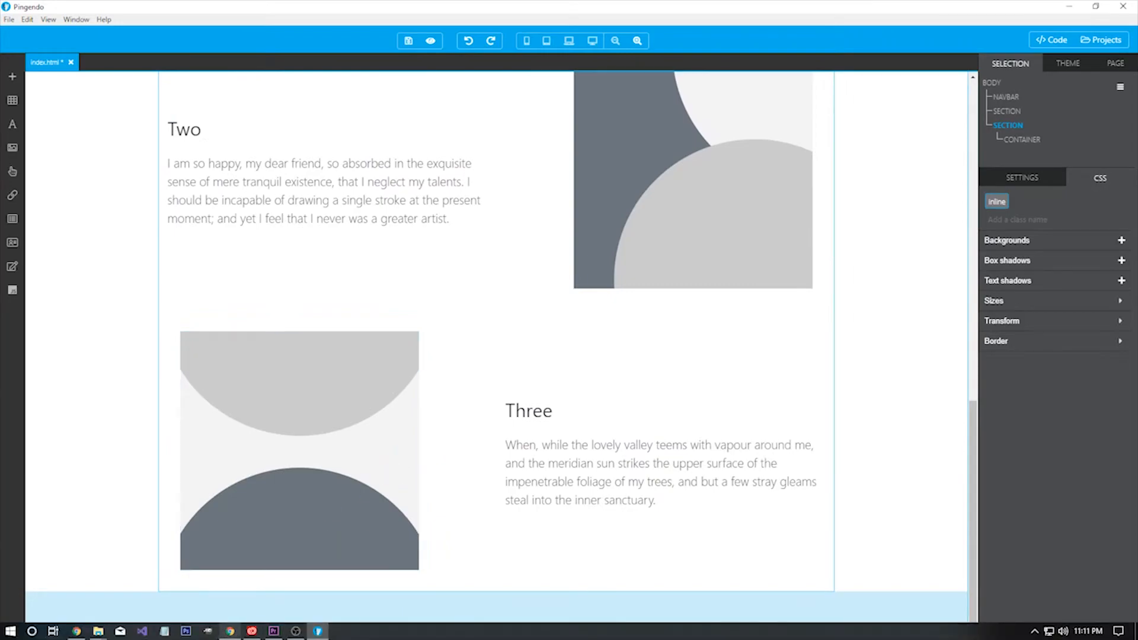
Switch to the Chrome browser and search Unsplash for "music" photos in place of the "colorful" search.
{"action": "left_click", "coordinate": [230, 631]}
{"action": "left_click", "coordinate": [12, 53]}
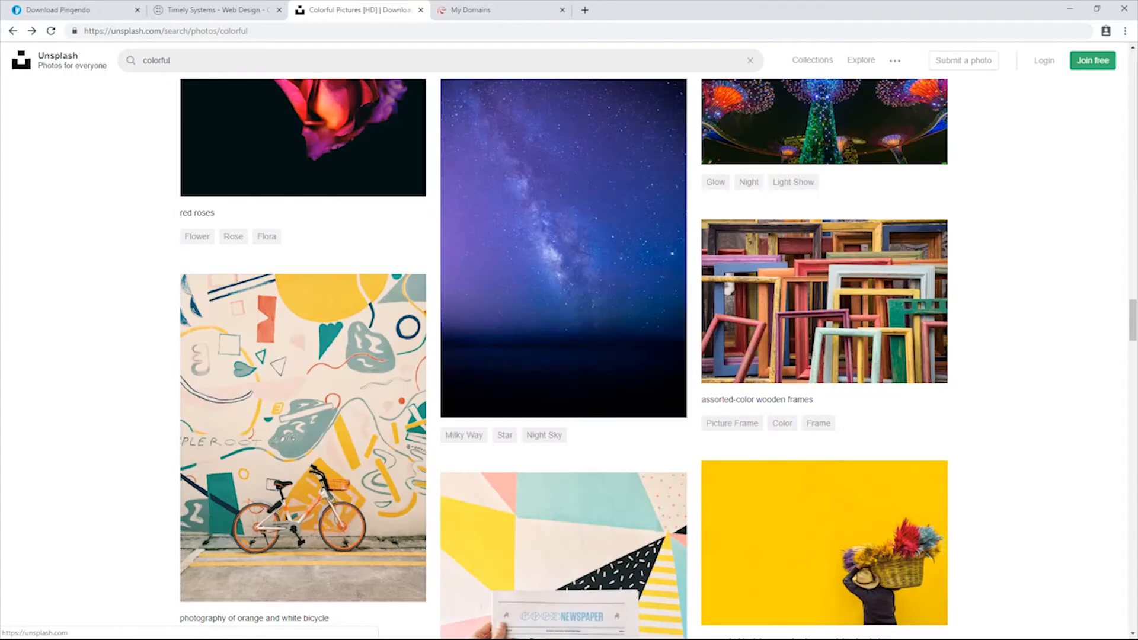
{"action": "double_click", "coordinate": [156, 60]}
{"action": "type", "text": "music"}
{"action": "key", "text": "Return"}
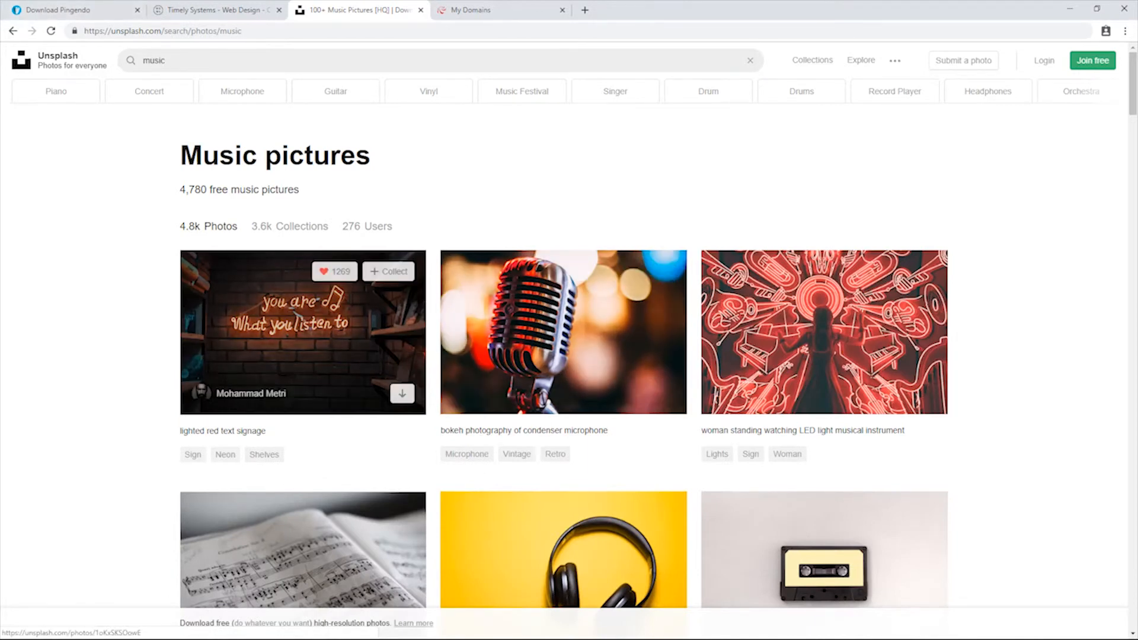
Open the photo of the lighted red text signage and copy its image address.
{"action": "left_click", "coordinate": [350, 335]}
{"action": "right_click", "coordinate": [470, 277]}
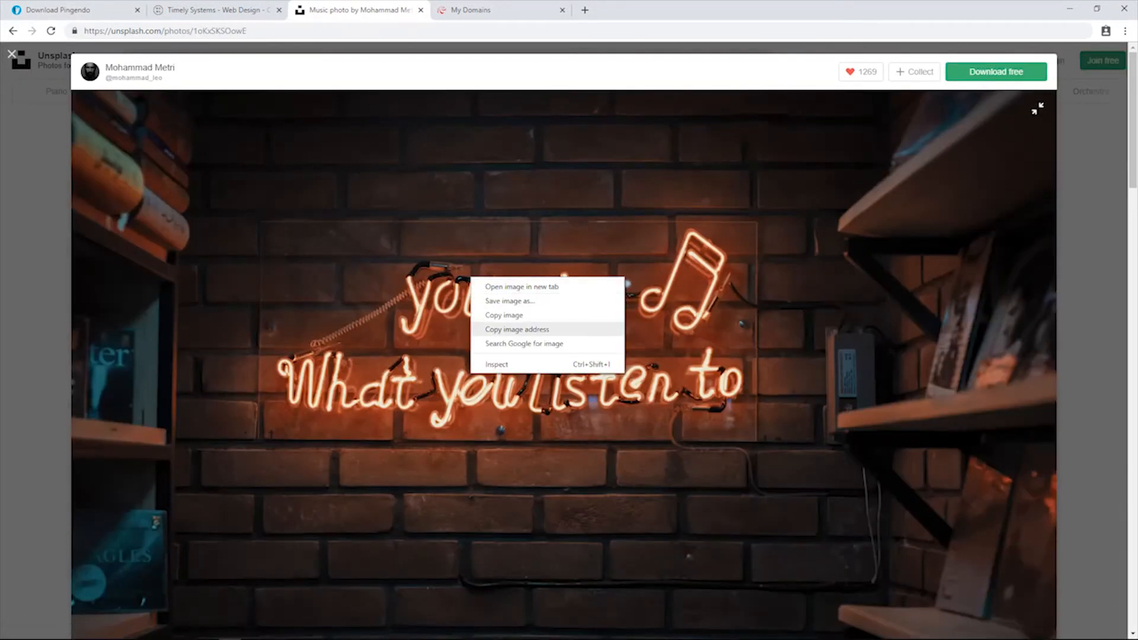
{"action": "left_click", "coordinate": [517, 329]}
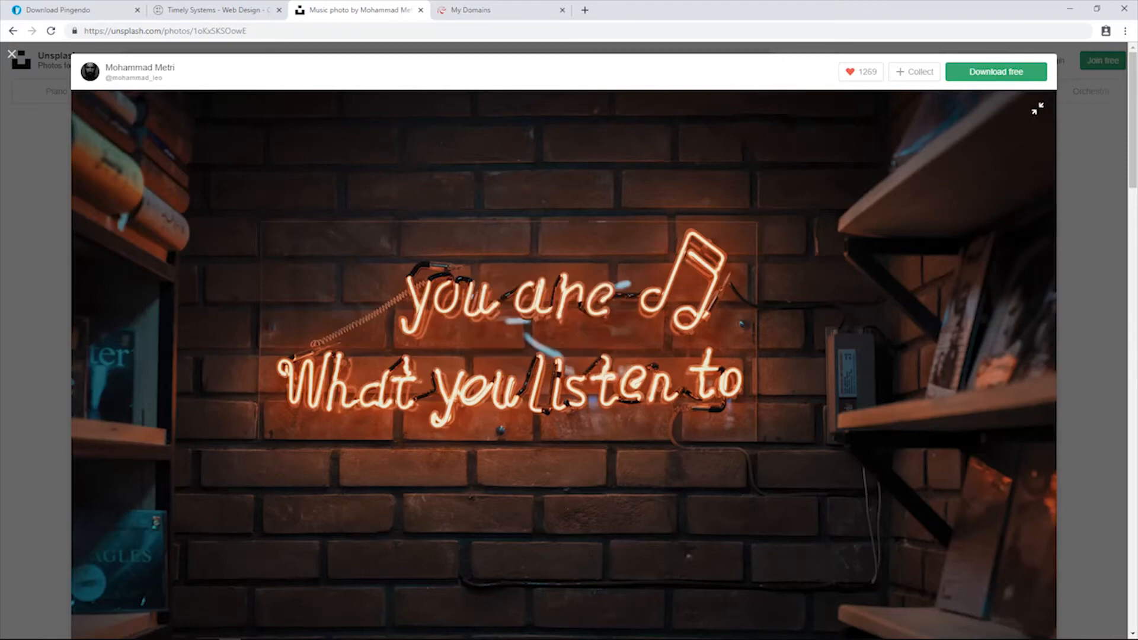
Switch back to Pingendo and replace the URL of the placeholder image beside "Free Music" with the copied photo address.
{"action": "left_click", "coordinate": [318, 631]}
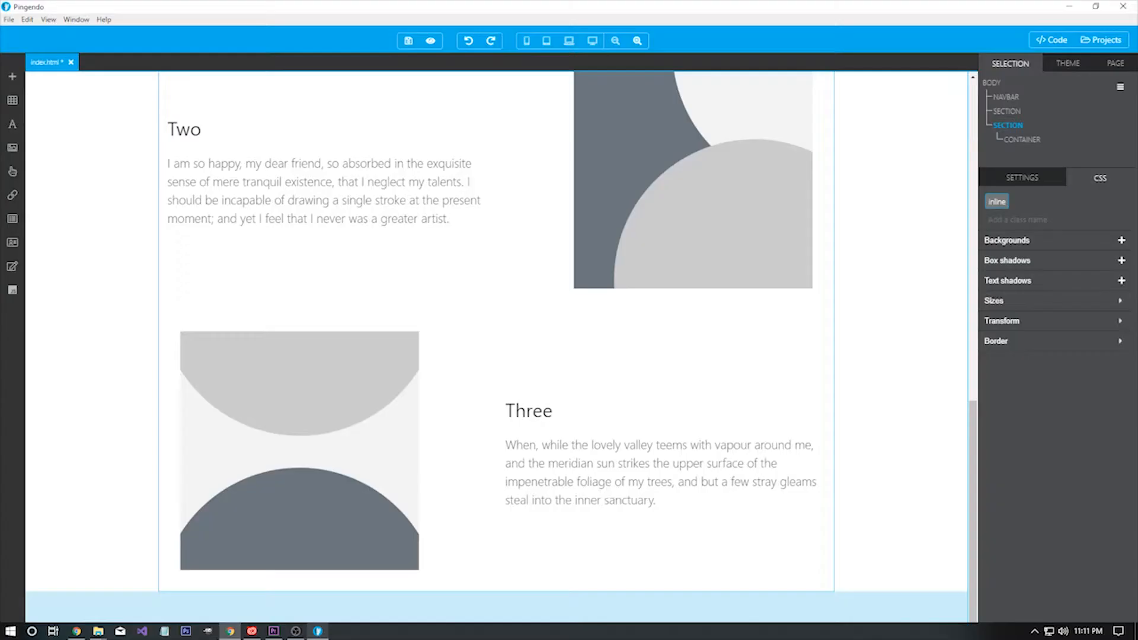
{"action": "scroll", "coordinate": [332, 415], "scroll_direction": "up", "scroll_amount": 5}
{"action": "scroll", "coordinate": [342, 355], "scroll_direction": "up", "scroll_amount": 3}
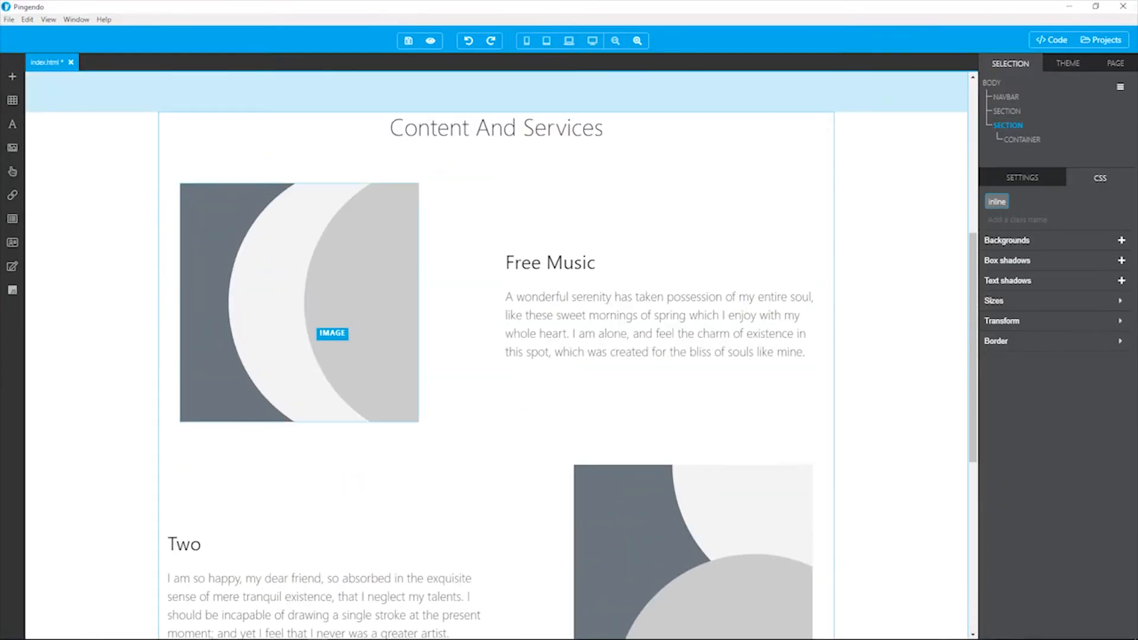
{"action": "left_click", "coordinate": [300, 302]}
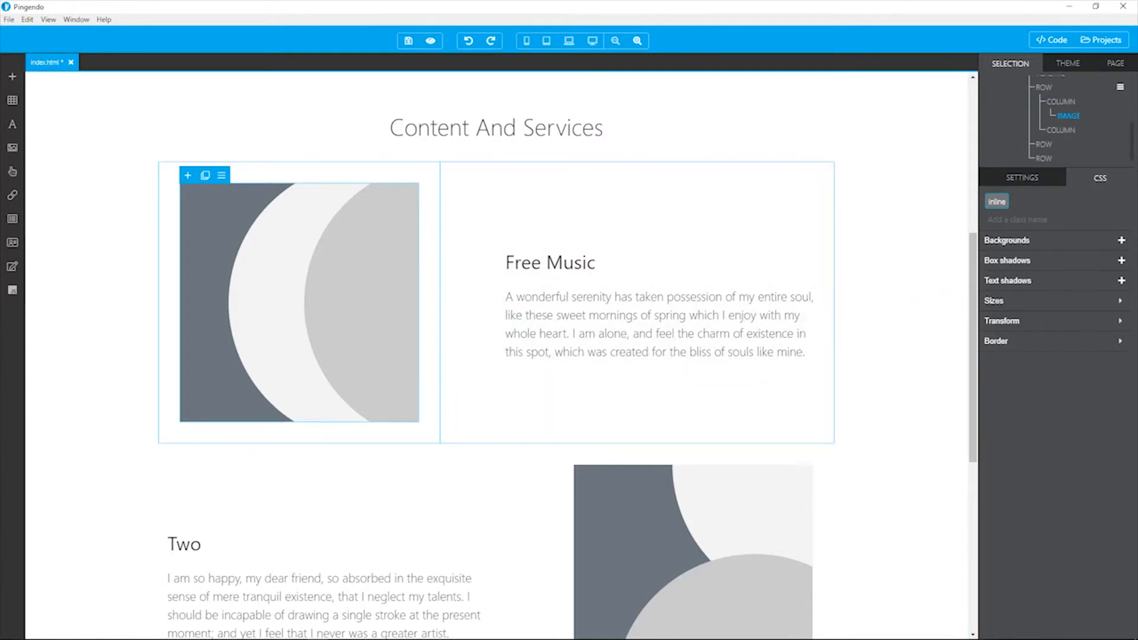
{"action": "left_click", "coordinate": [1023, 178]}
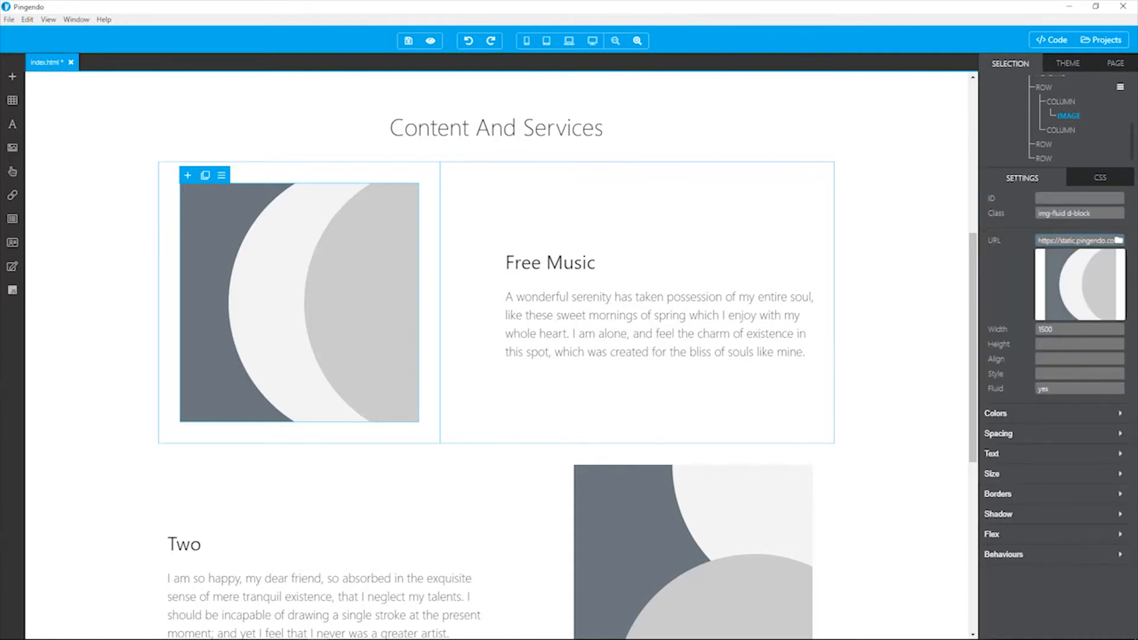
{"action": "left_click_drag", "start_coordinate": [1039, 241], "coordinate": [1043, 242]}
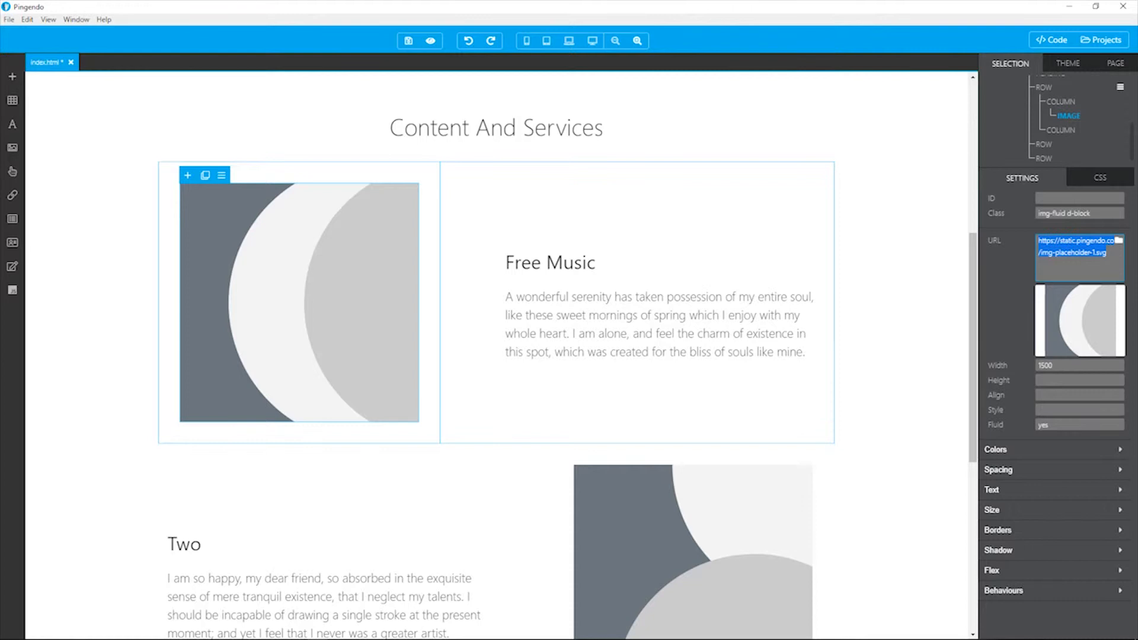
{"action": "key", "text": "ctrl+v"}
{"action": "left_click", "coordinate": [920, 309]}
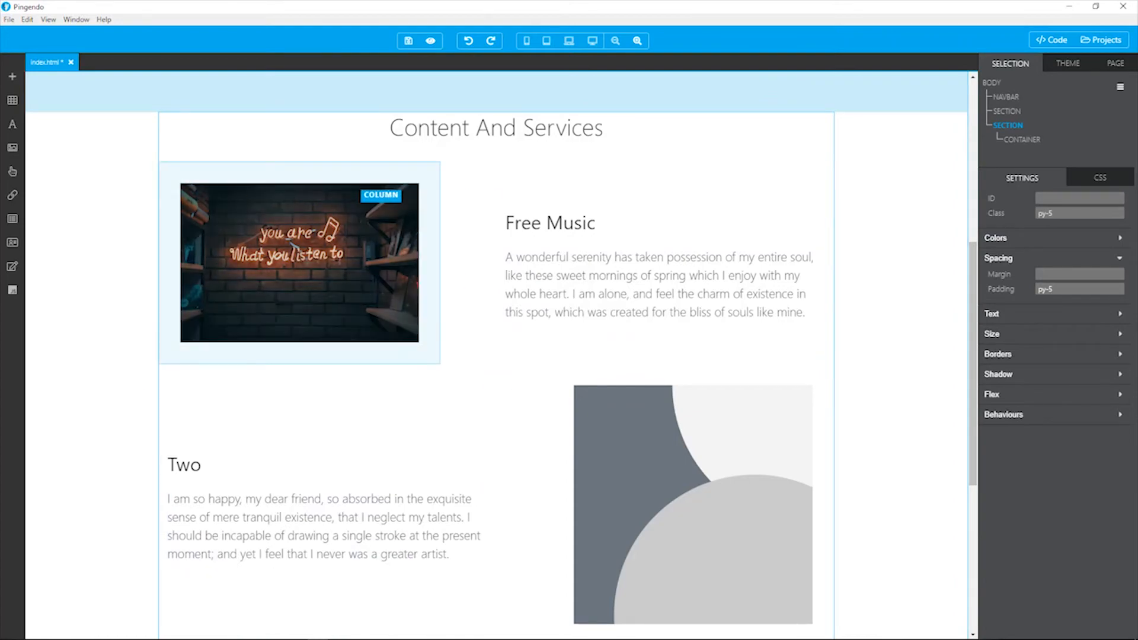
Add the three-card pricing block with Start, Walk and Run plans below the "Content And Services" section.
{"action": "scroll", "coordinate": [294, 246], "scroll_direction": "down", "scroll_amount": 5}
{"action": "scroll", "coordinate": [294, 246], "scroll_direction": "up", "scroll_amount": 10}
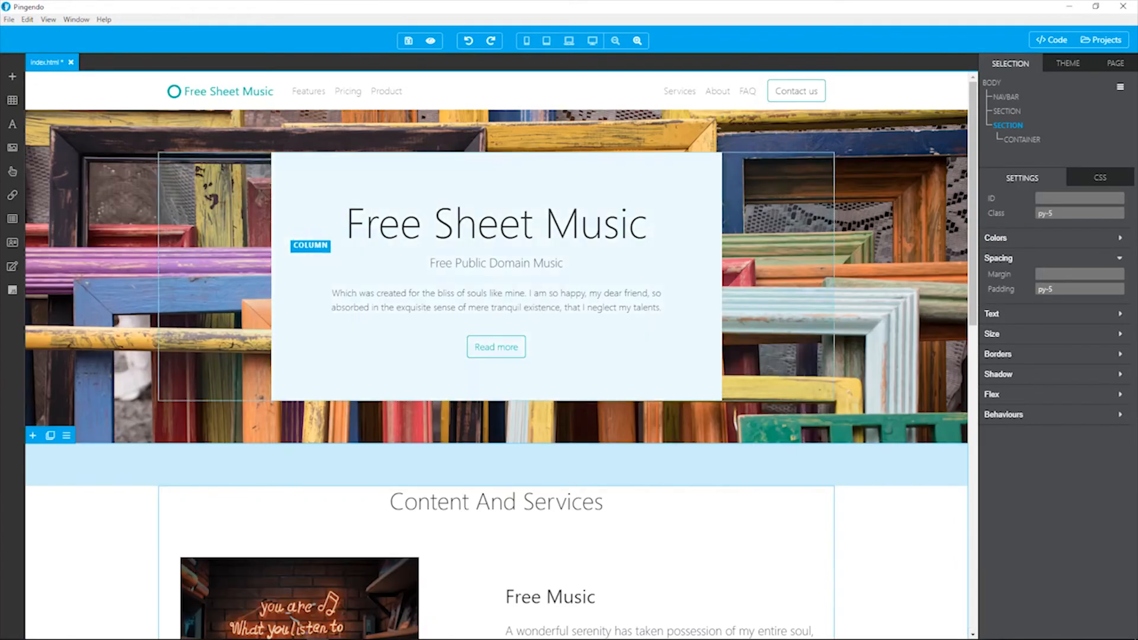
{"action": "scroll", "coordinate": [294, 246], "scroll_direction": "down", "scroll_amount": 10}
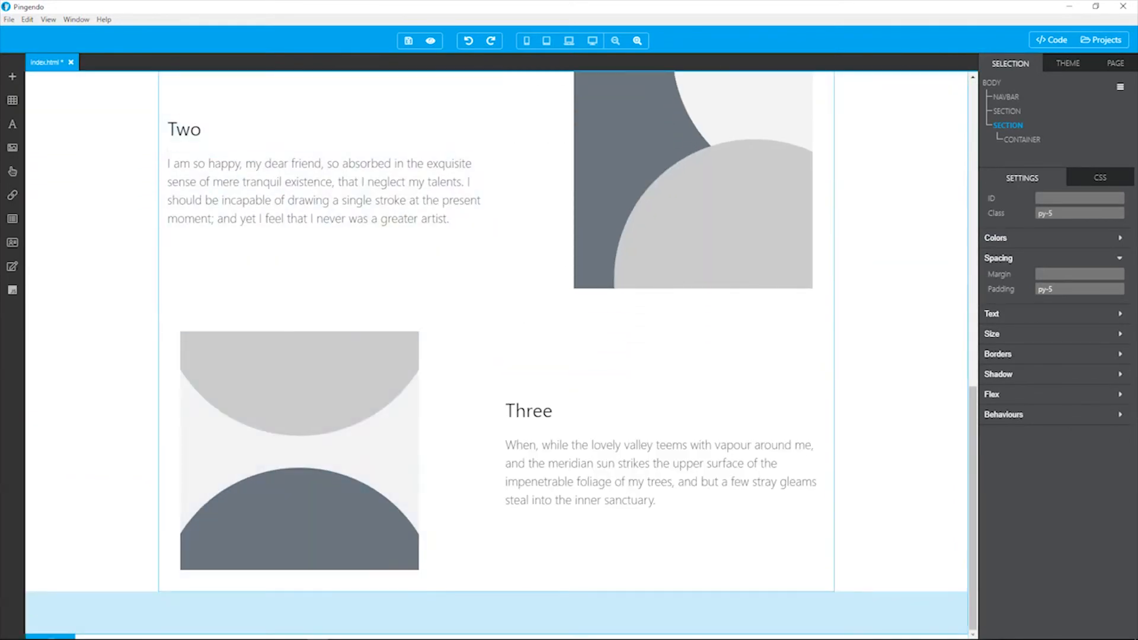
{"action": "left_click", "coordinate": [13, 76]}
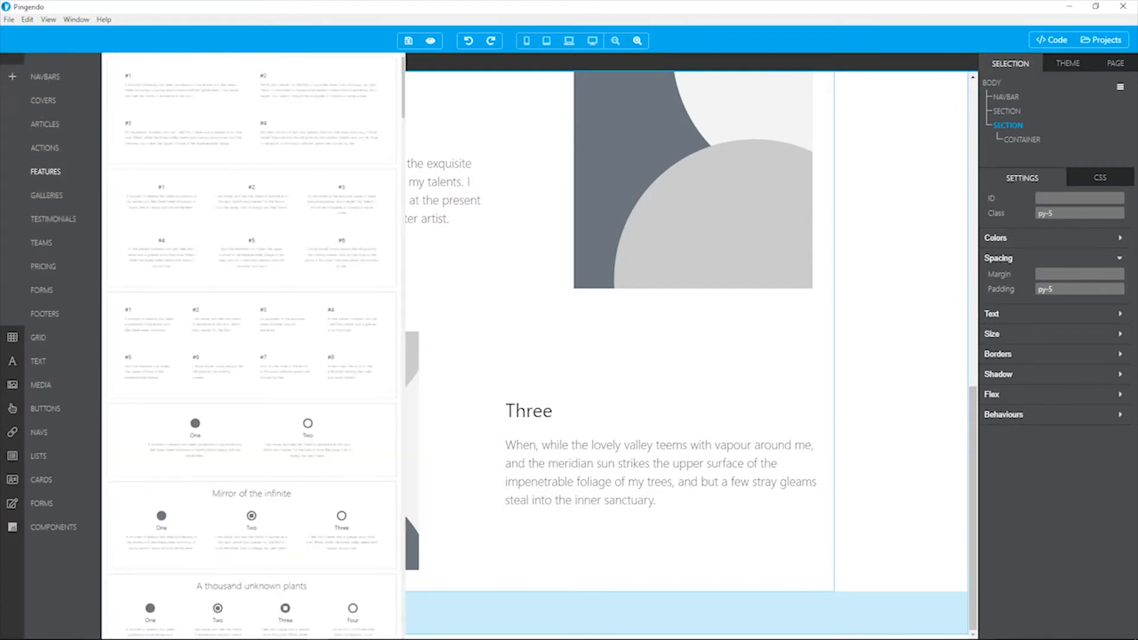
{"action": "mouse_move", "coordinate": [43, 266]}
{"action": "scroll", "coordinate": [251, 296], "scroll_direction": "down", "scroll_amount": 6}
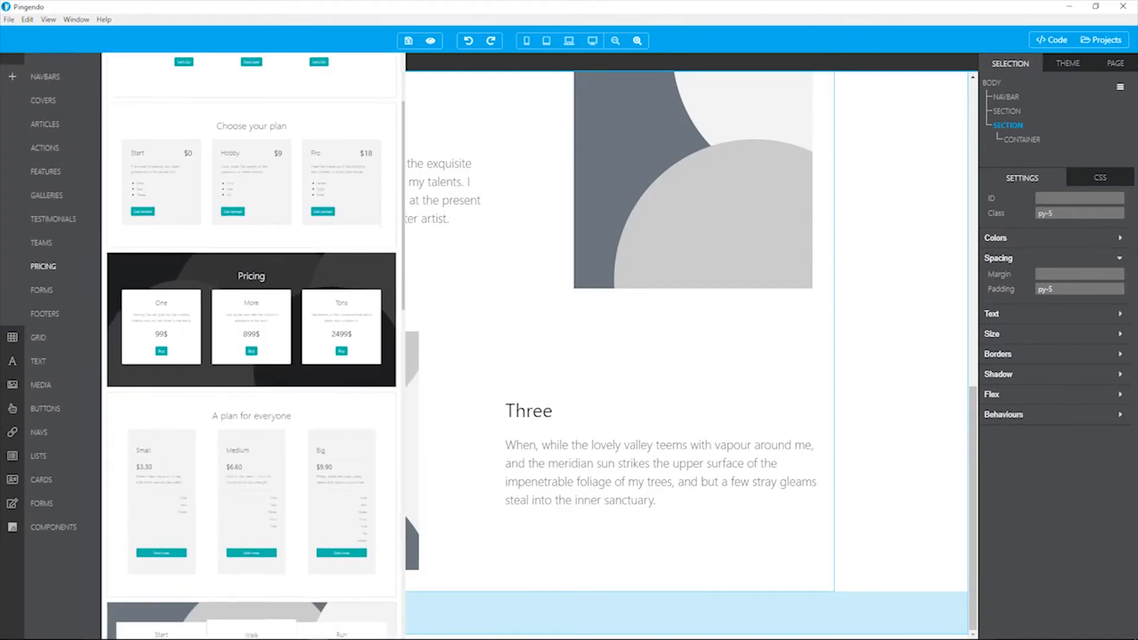
{"action": "scroll", "coordinate": [251, 344], "scroll_direction": "down", "scroll_amount": 12}
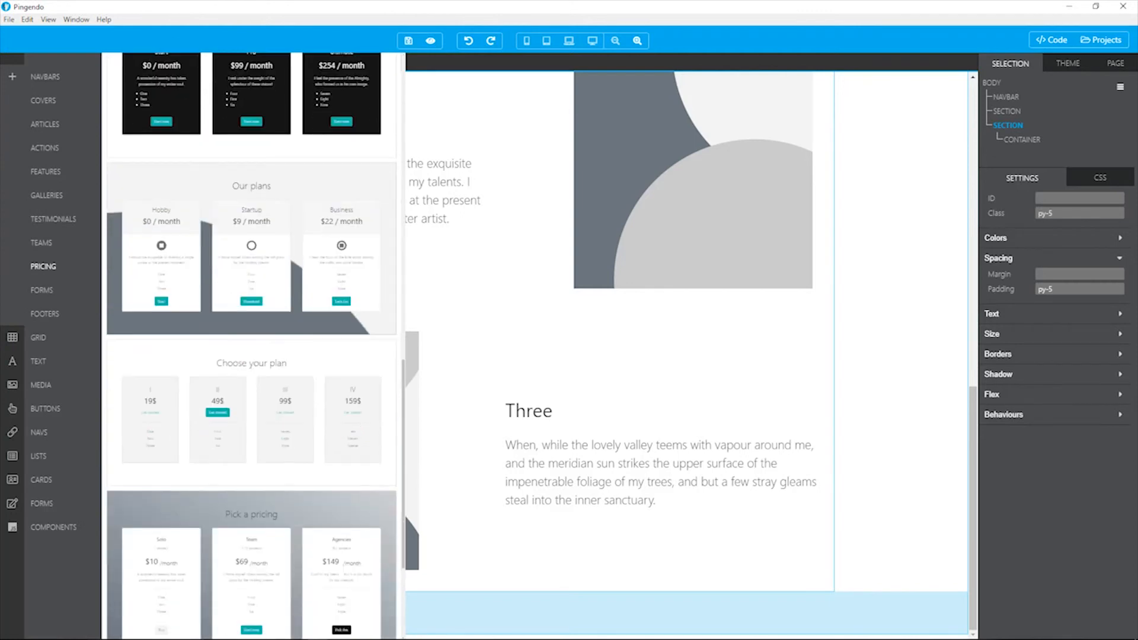
{"action": "scroll", "coordinate": [252, 344], "scroll_direction": "down", "scroll_amount": 3}
{"action": "scroll", "coordinate": [251, 344], "scroll_direction": "up", "scroll_amount": 20}
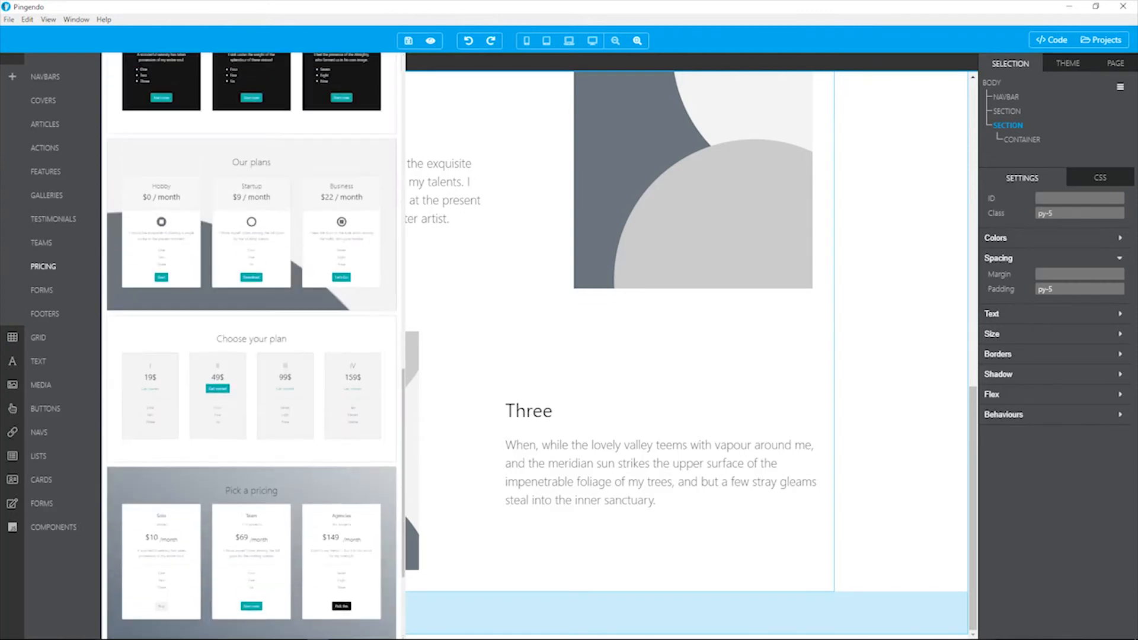
{"action": "left_click_drag", "start_coordinate": [251, 279], "coordinate": [409, 598]}
Replace the "Start" heading of the first pricing card with the placeholder text "fnodsnfios".
{"action": "scroll", "coordinate": [409, 451], "scroll_direction": "down", "scroll_amount": 5}
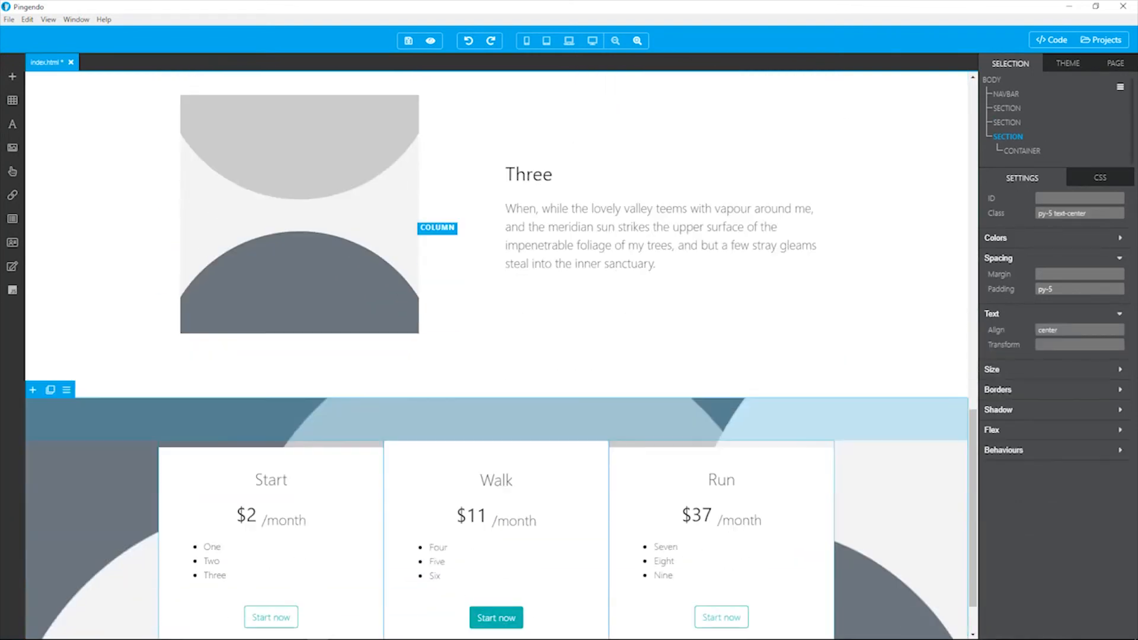
{"action": "left_click", "coordinate": [778, 243]}
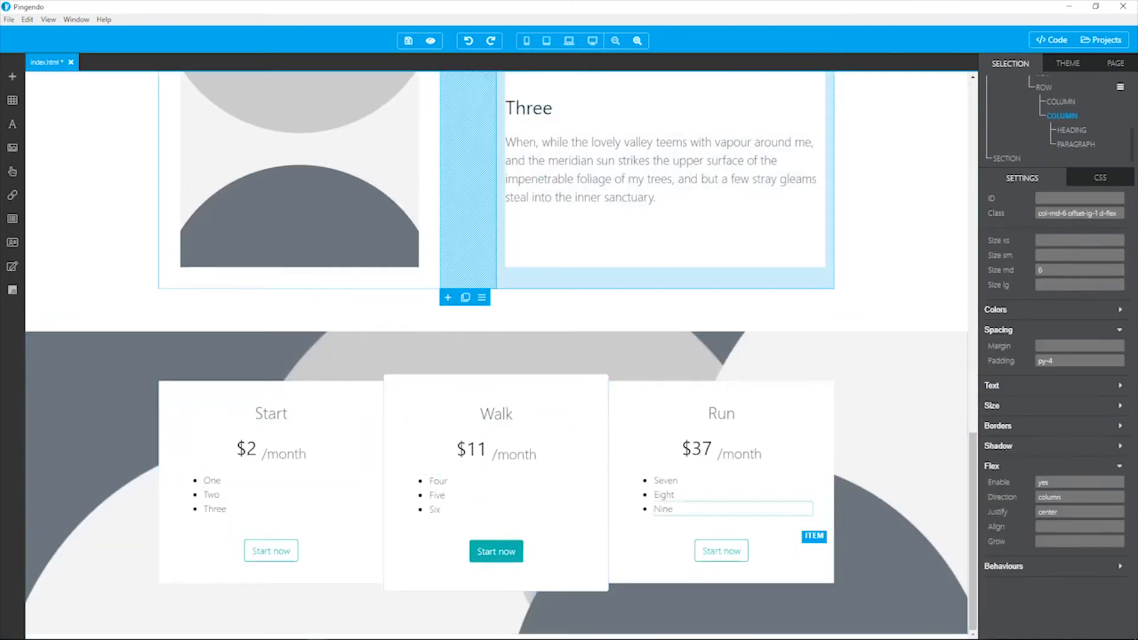
{"action": "left_click", "coordinate": [249, 414]}
{"action": "double_click", "coordinate": [271, 413]}
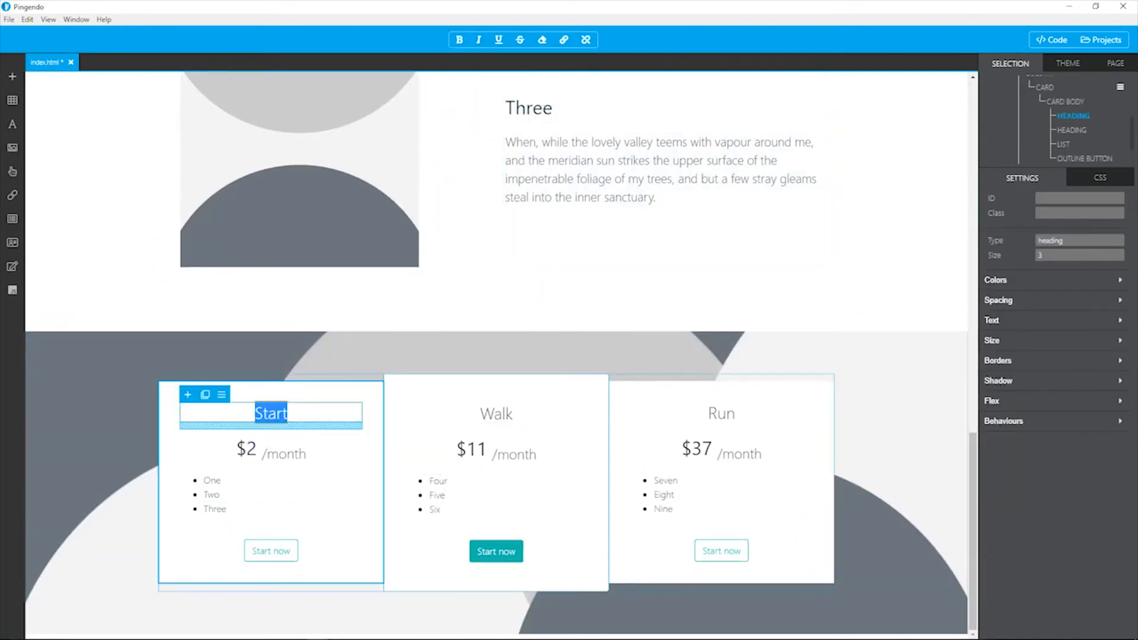
{"action": "type", "text": "fnodsnfios"}
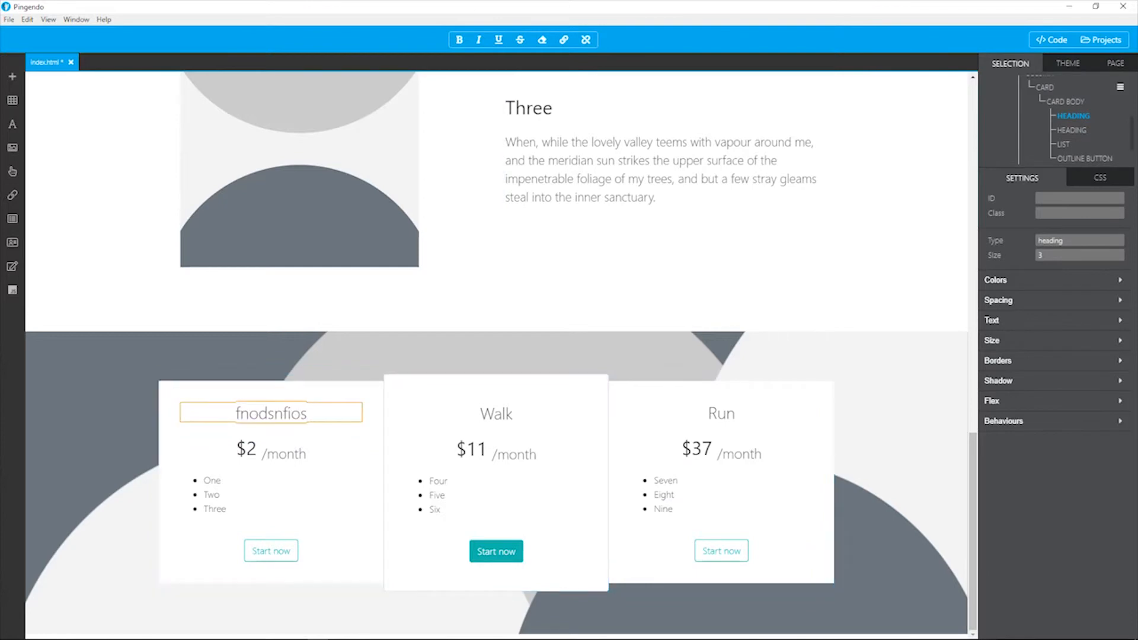
{"action": "left_click", "coordinate": [509, 311]}
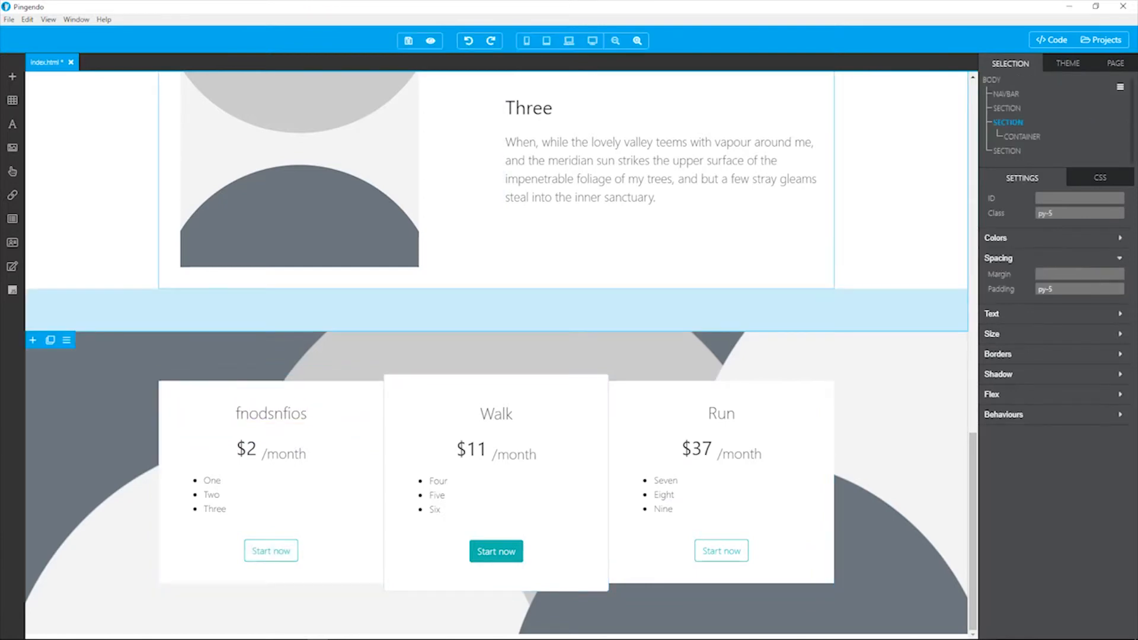
{"action": "scroll", "coordinate": [513, 356], "scroll_direction": "up", "scroll_amount": 17}
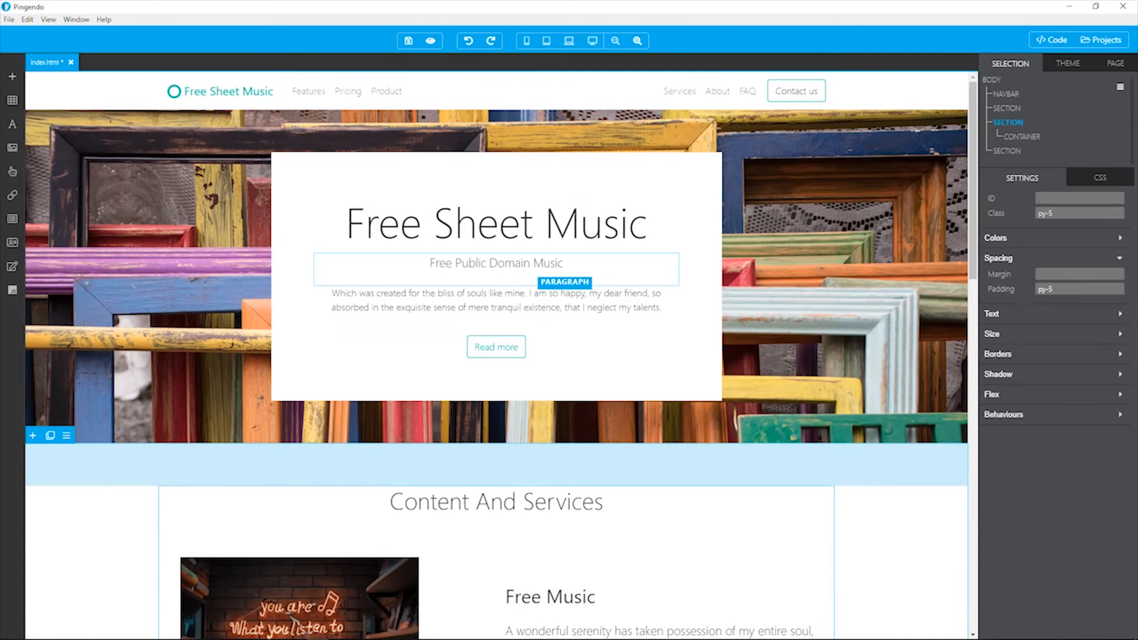